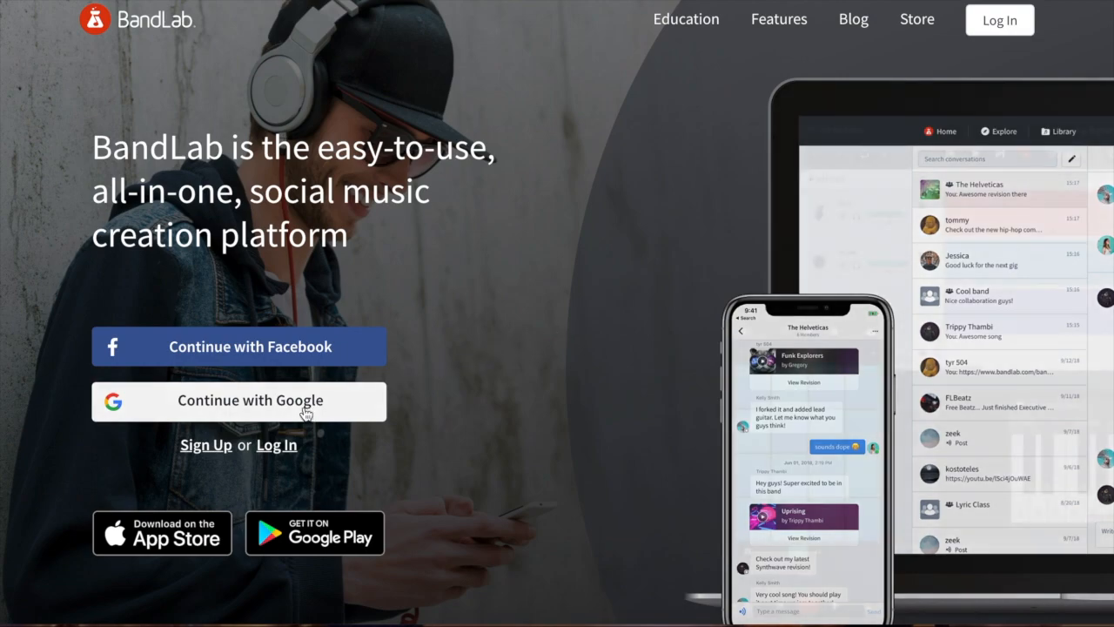
- Sign up with the music class's Google account and replace the suggested profile username with the teacher's own username
click(305, 408)
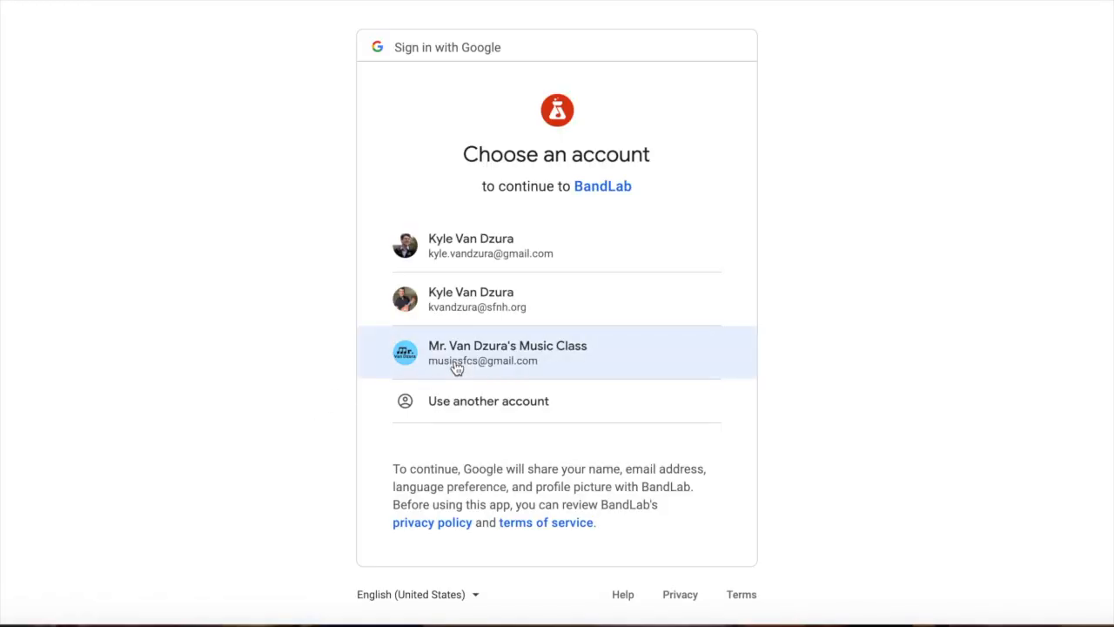
click(455, 366)
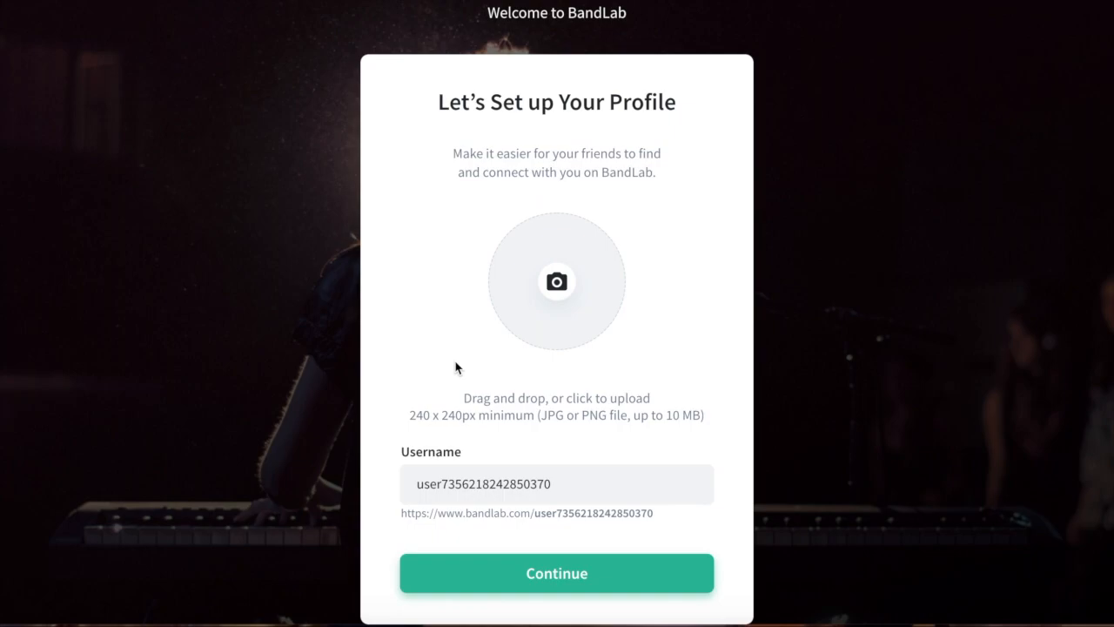
drag(560, 483, 406, 455)
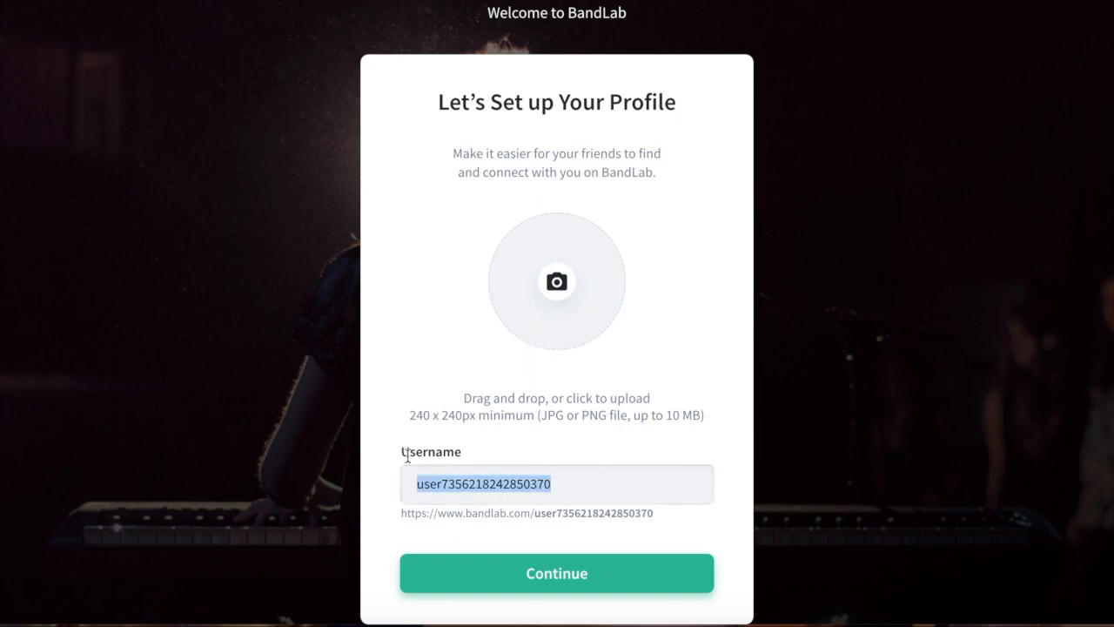
text(mr)
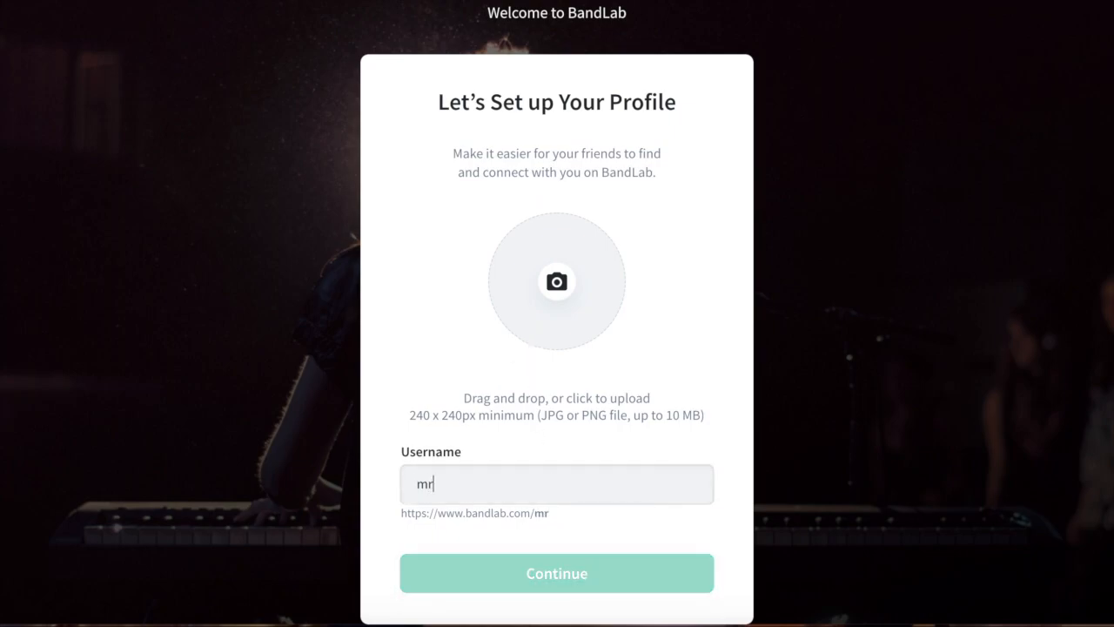
text(vandzura)
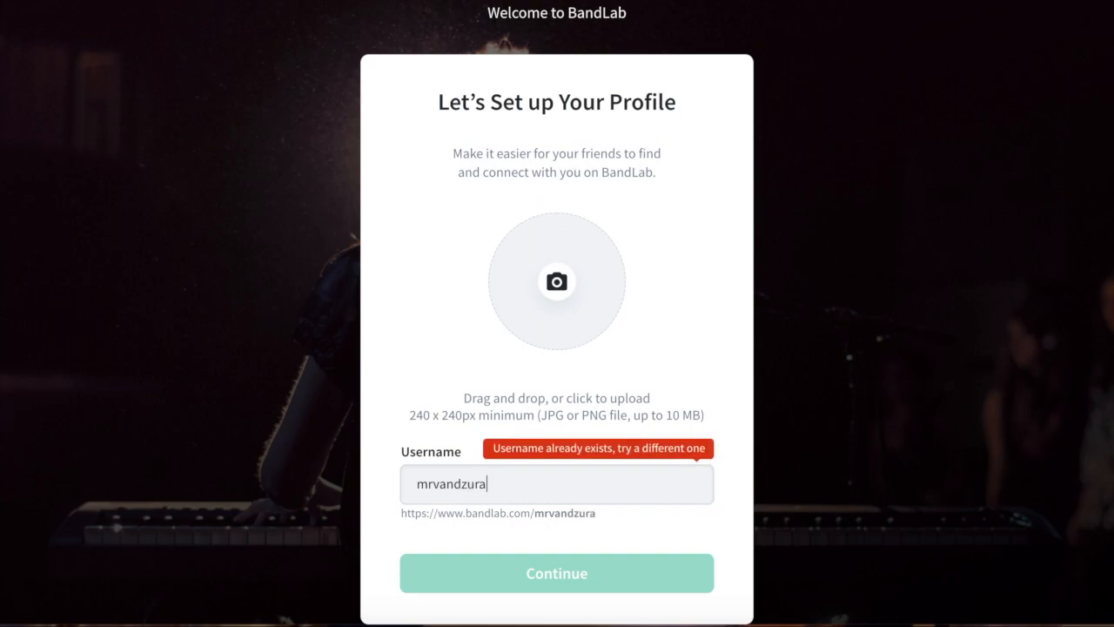
text(2)
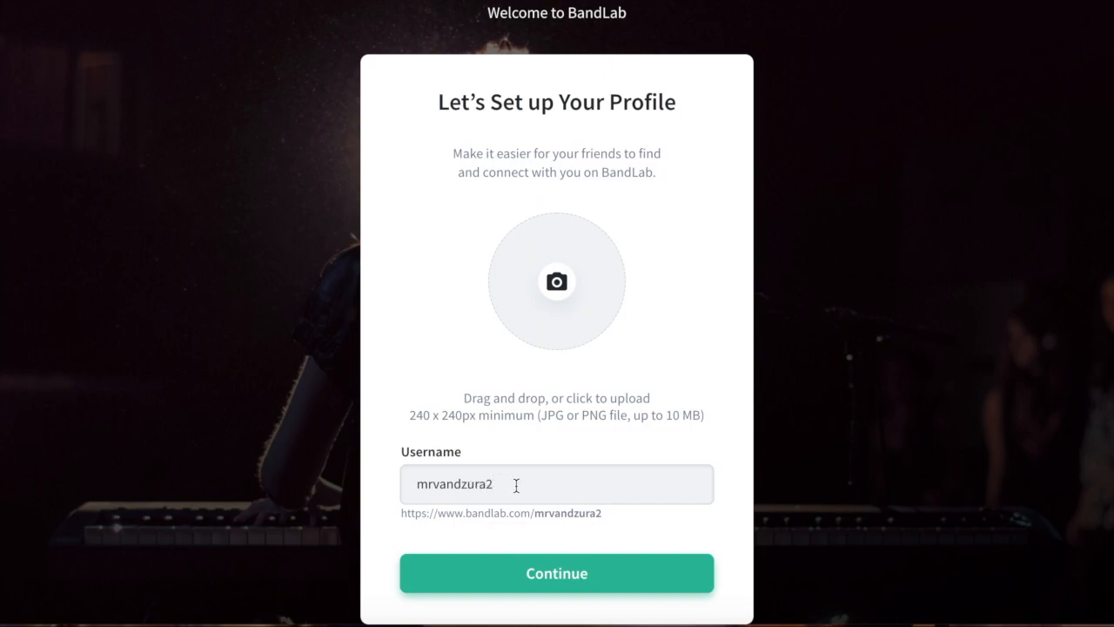
click(484, 573)
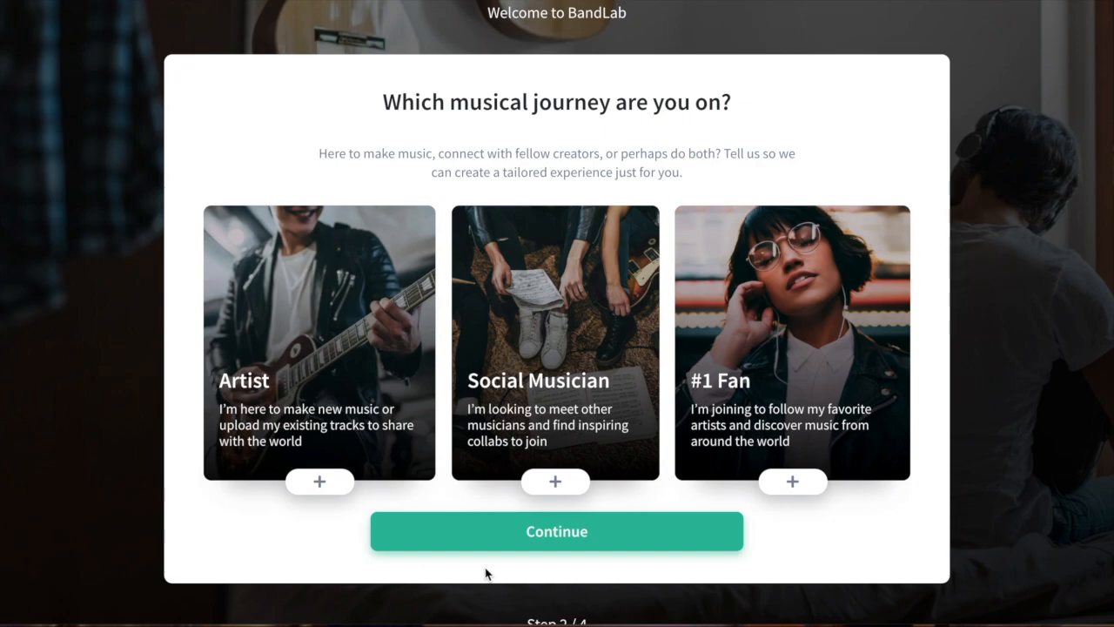
- Choose the Artist musical journey and select Songwriter, DJ/Beatmaker and #1 Fan as the profile's roles
click(338, 378)
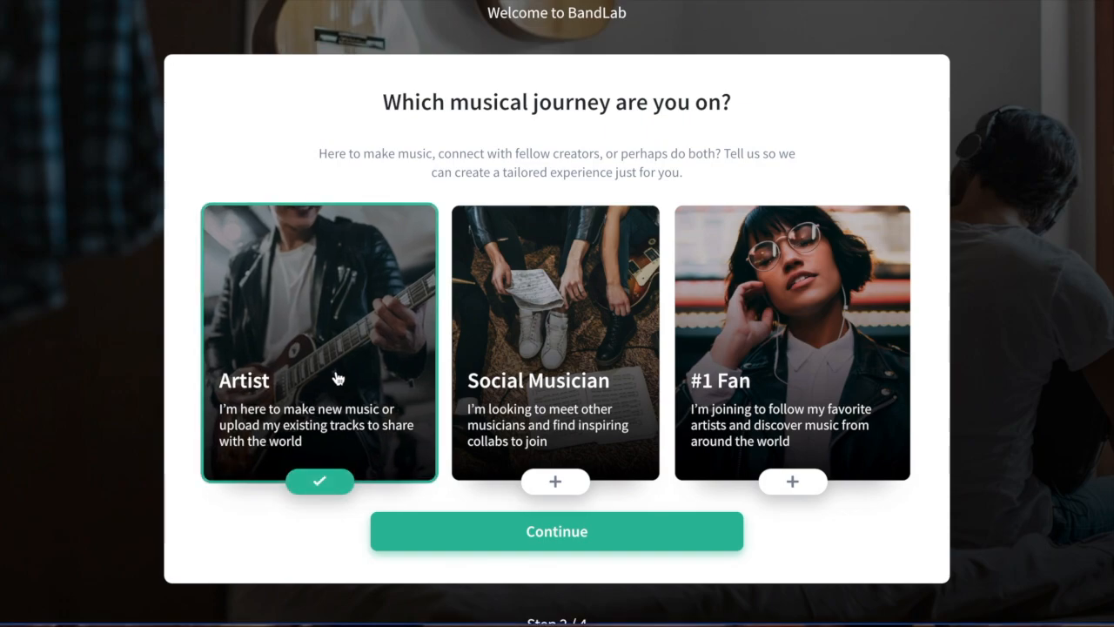
click(497, 535)
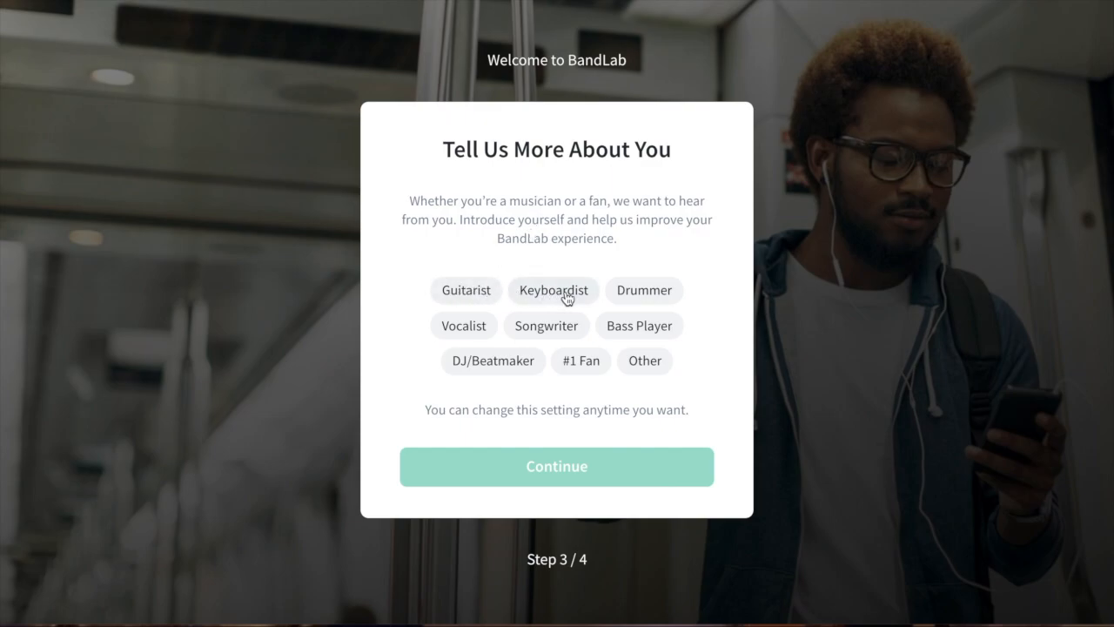
click(552, 329)
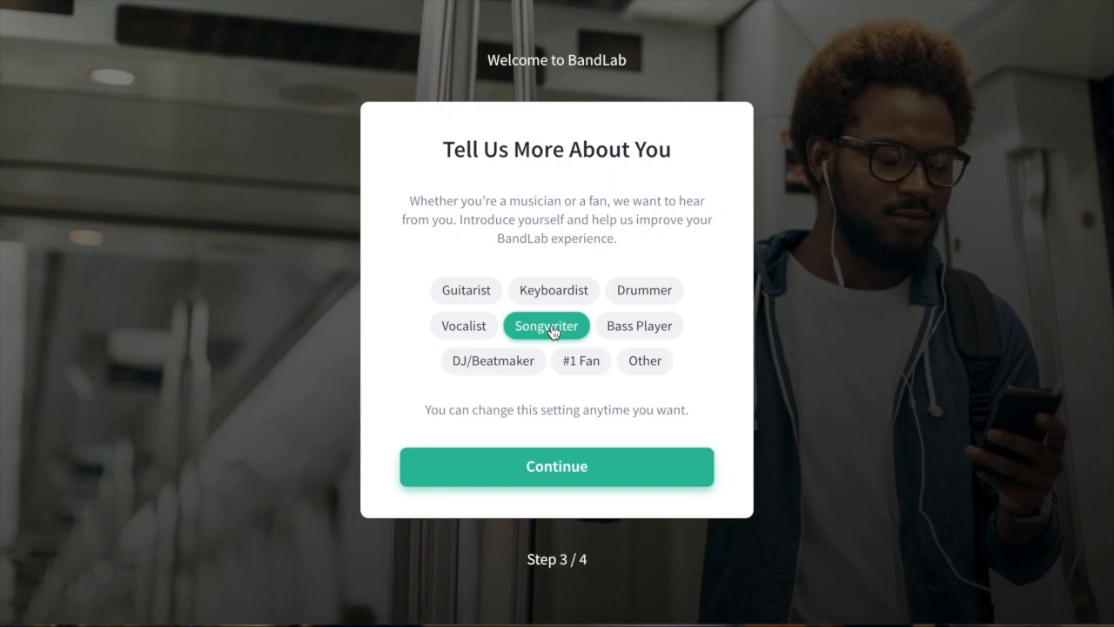
click(502, 362)
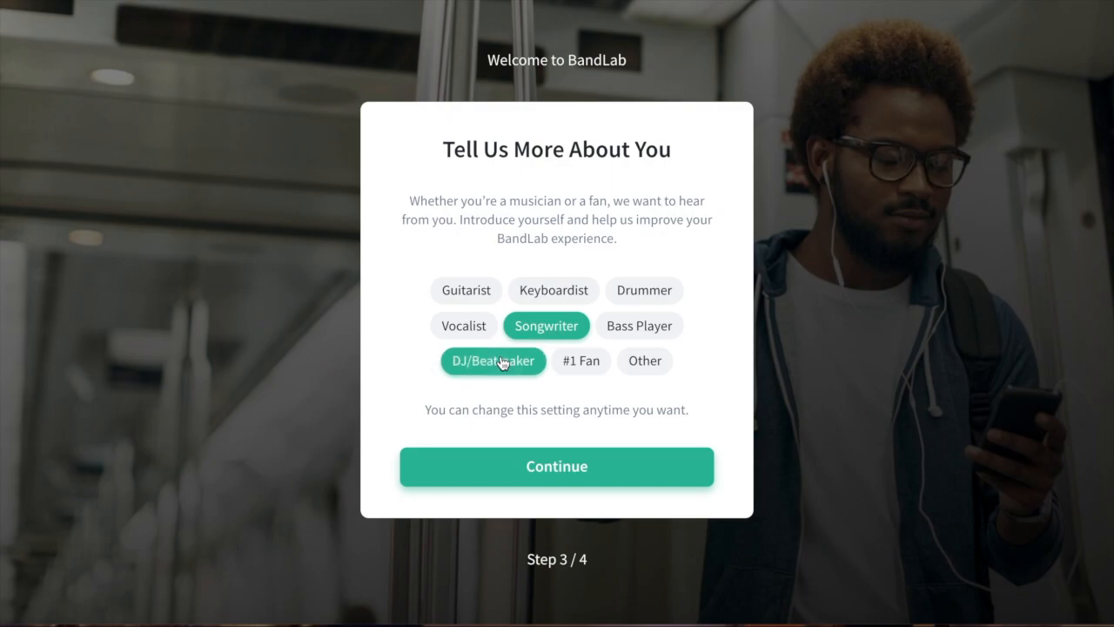
click(570, 364)
click(530, 468)
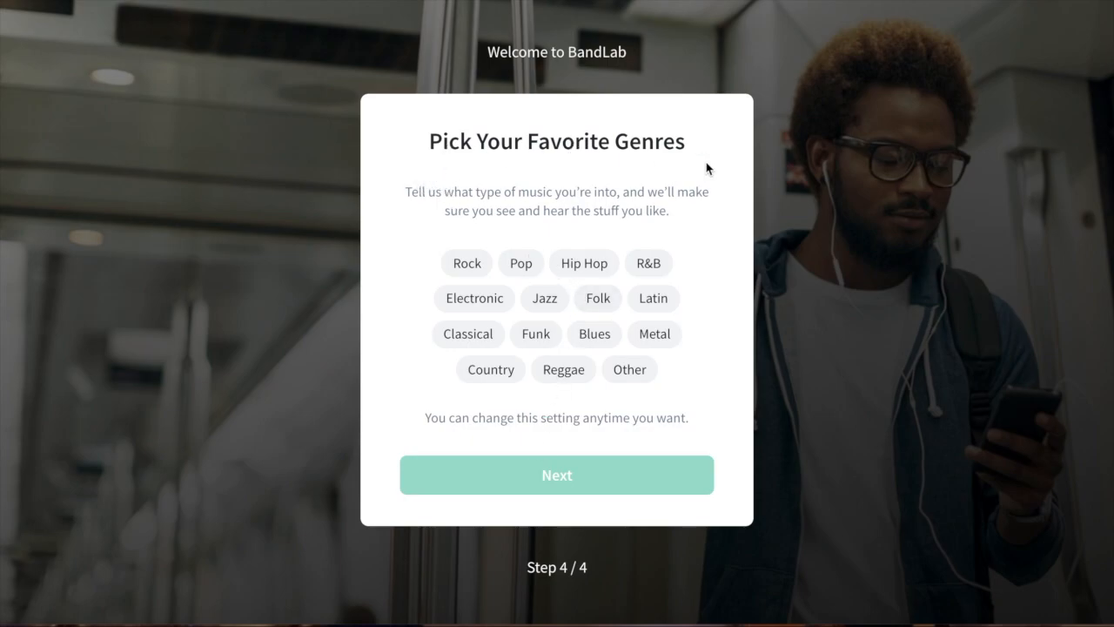
- Pick Rock, Pop, Jazz and Funk as favorite genres and finish the profile setup
click(466, 265)
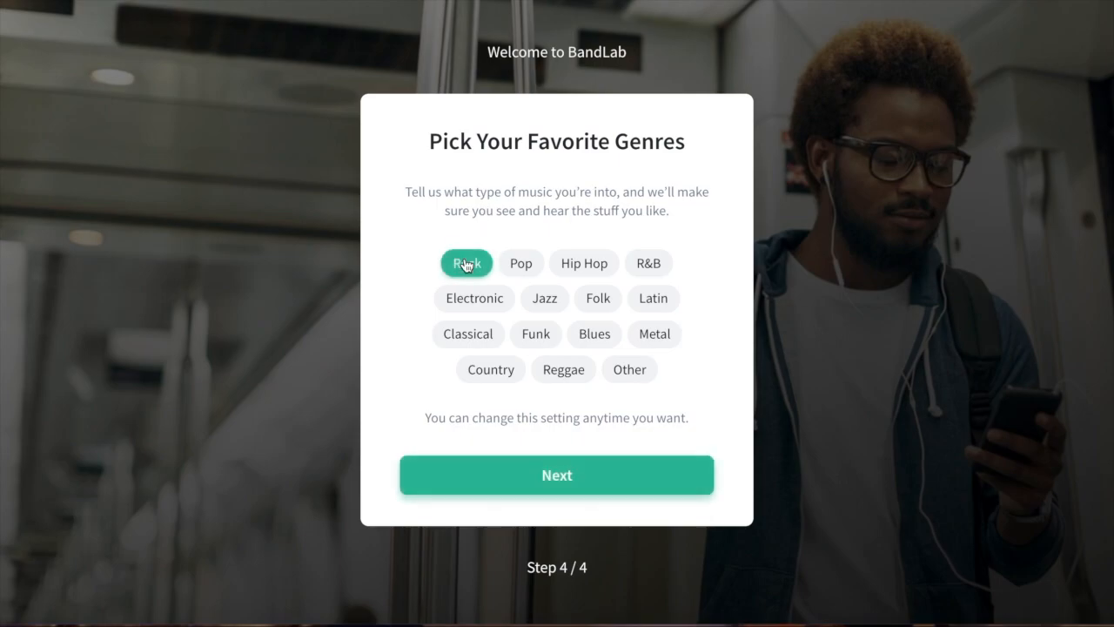
click(520, 263)
click(540, 298)
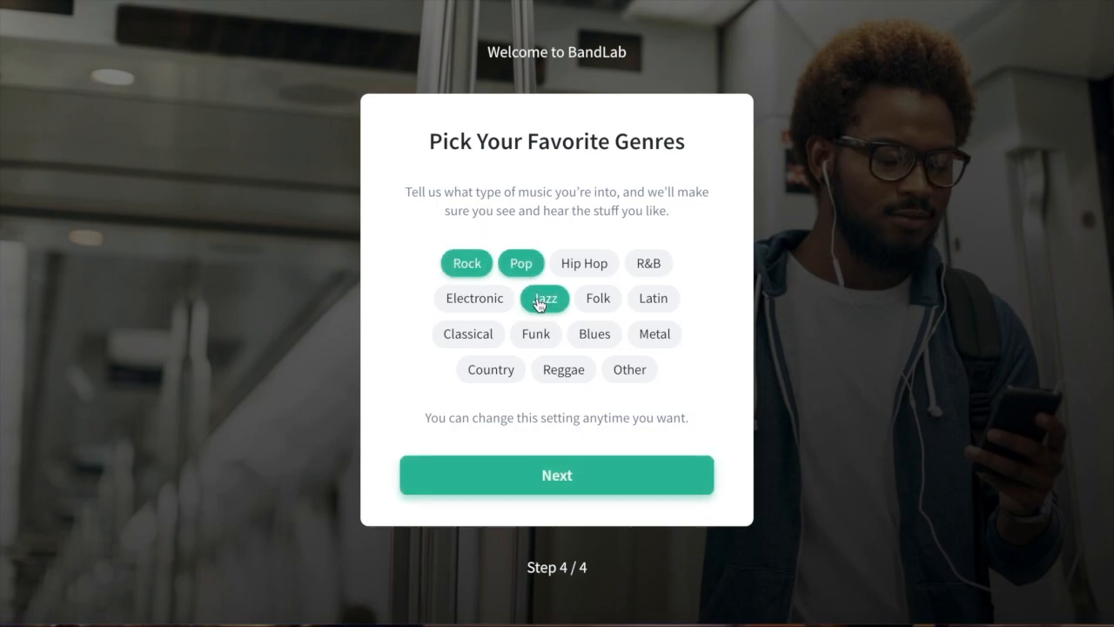
click(536, 330)
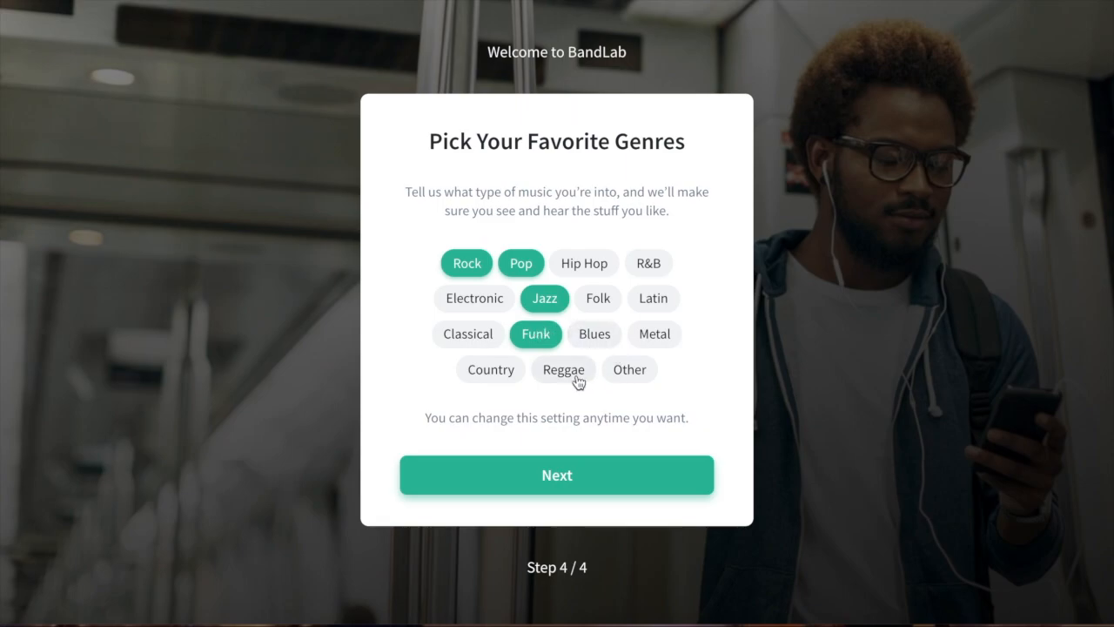
click(537, 490)
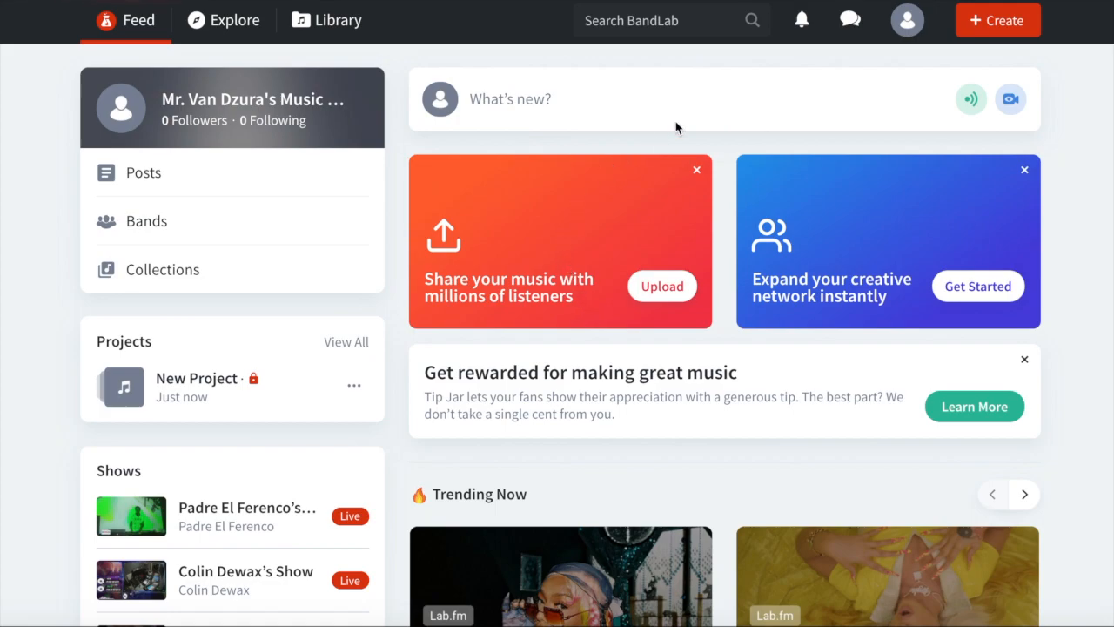
- Create a new project starting from loops and open the full list of individual loops
click(977, 30)
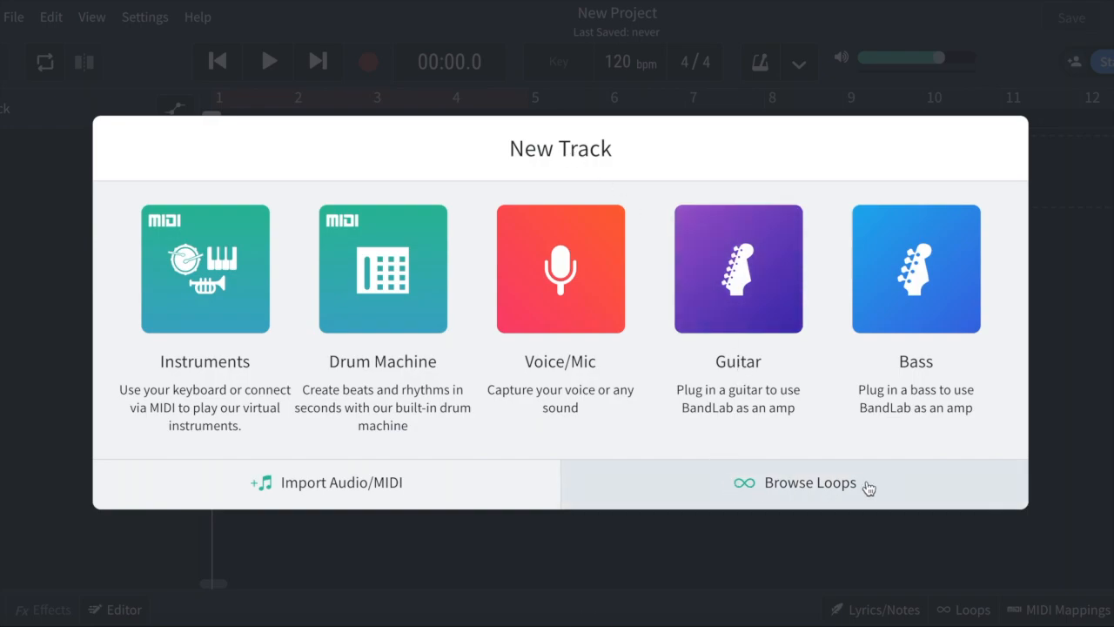
click(780, 484)
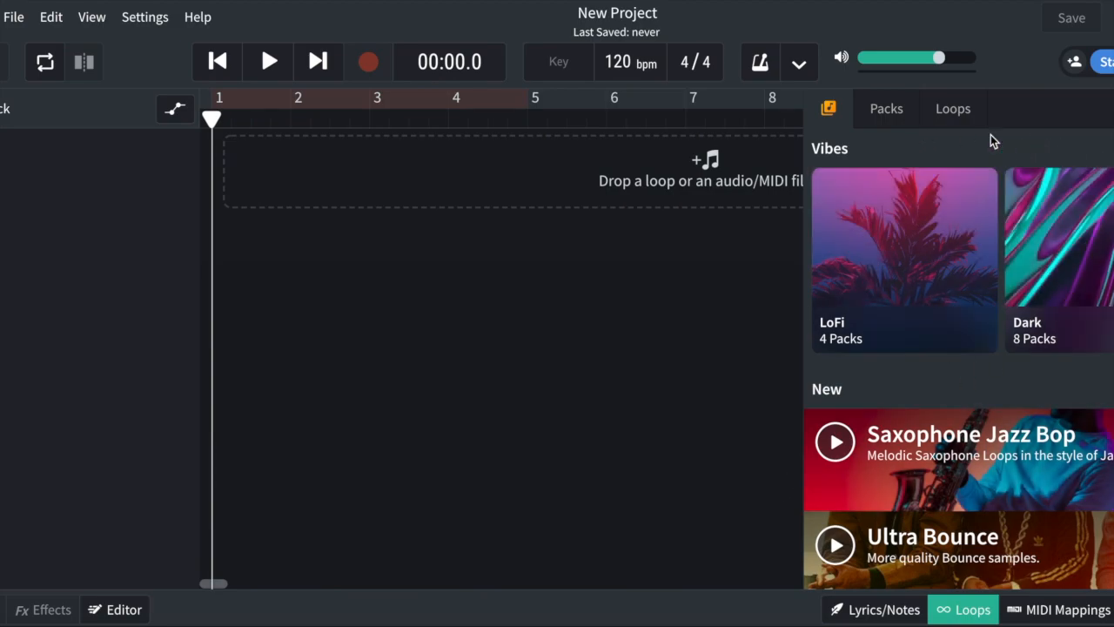
click(954, 116)
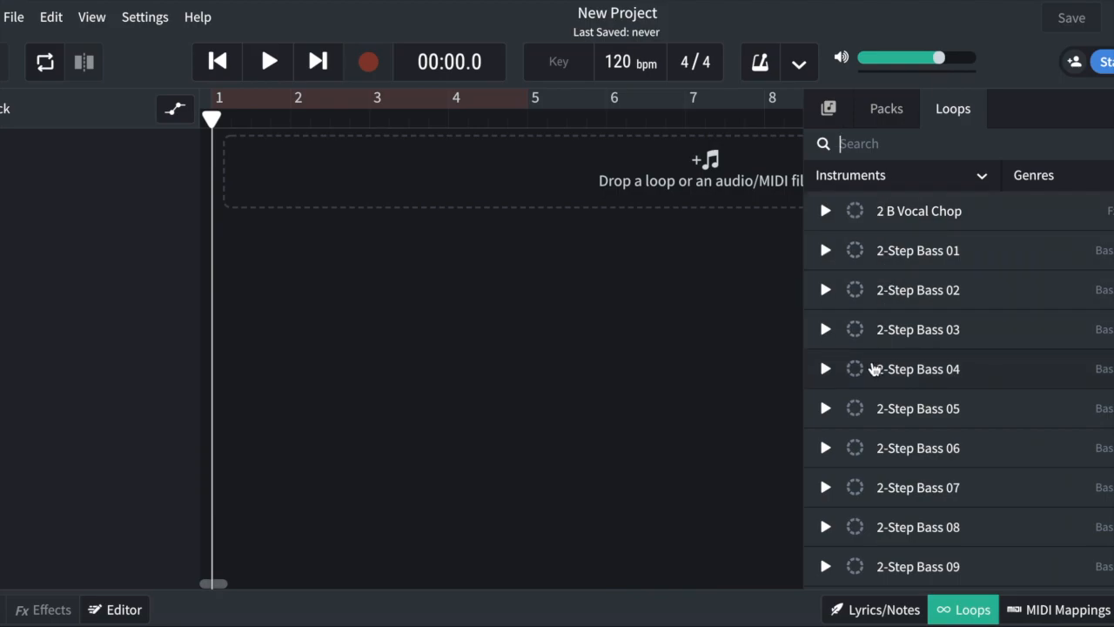
- Preview the 2-Step Bass 04 and 2-Step Keys 06 loops and browse further through the loop list
key(XF86AudioRaiseVolume)
click(825, 369)
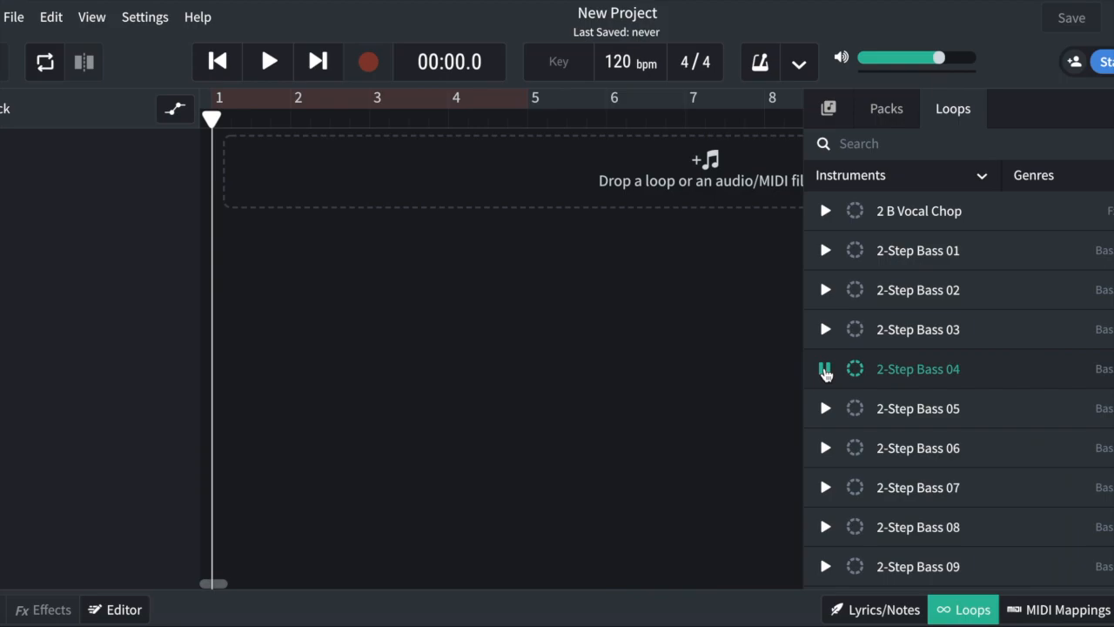
click(825, 369)
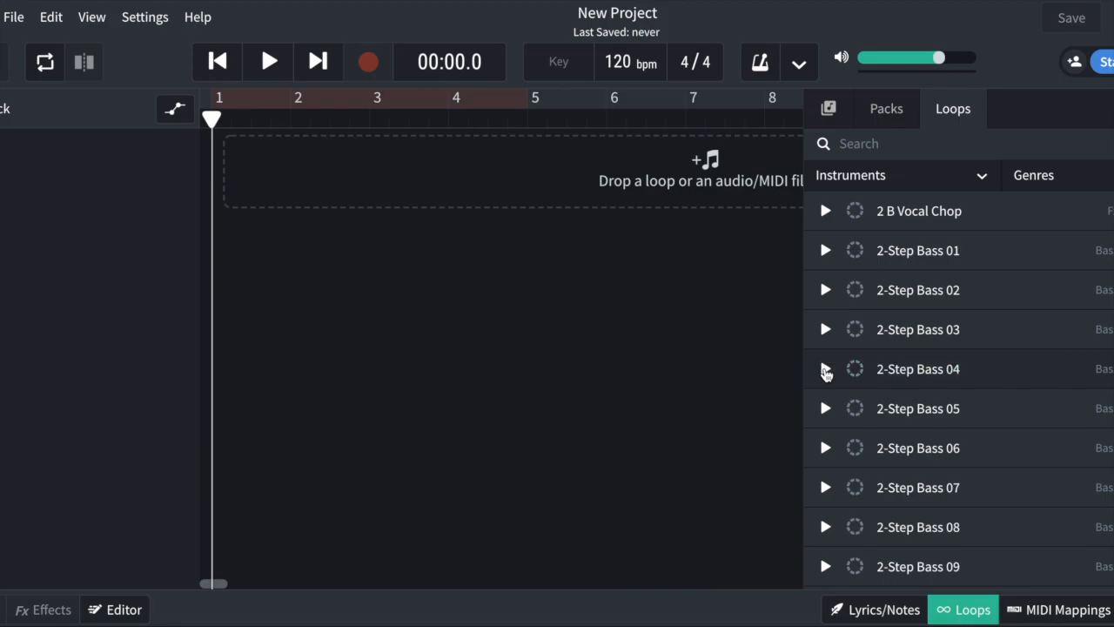
scroll(825, 371, down, 10)
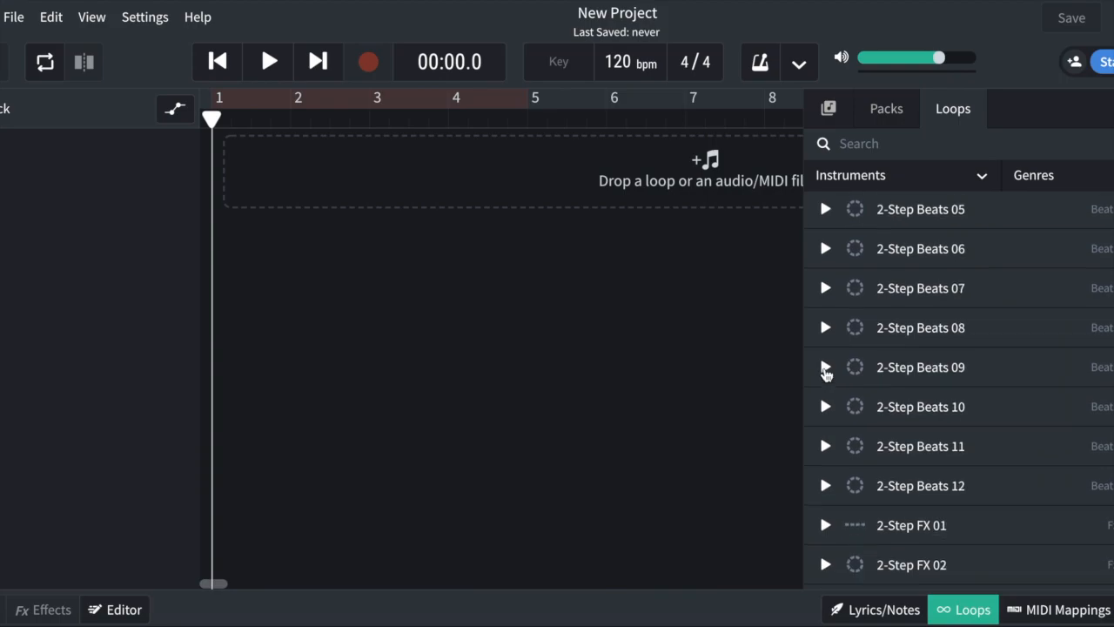
scroll(825, 371, down, 2)
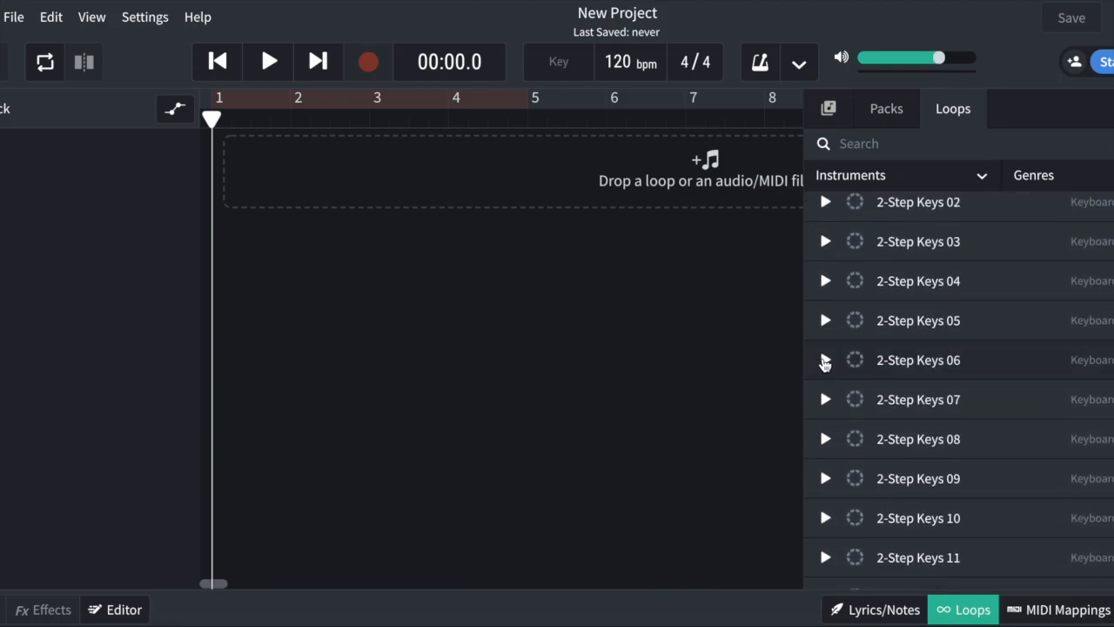
click(825, 362)
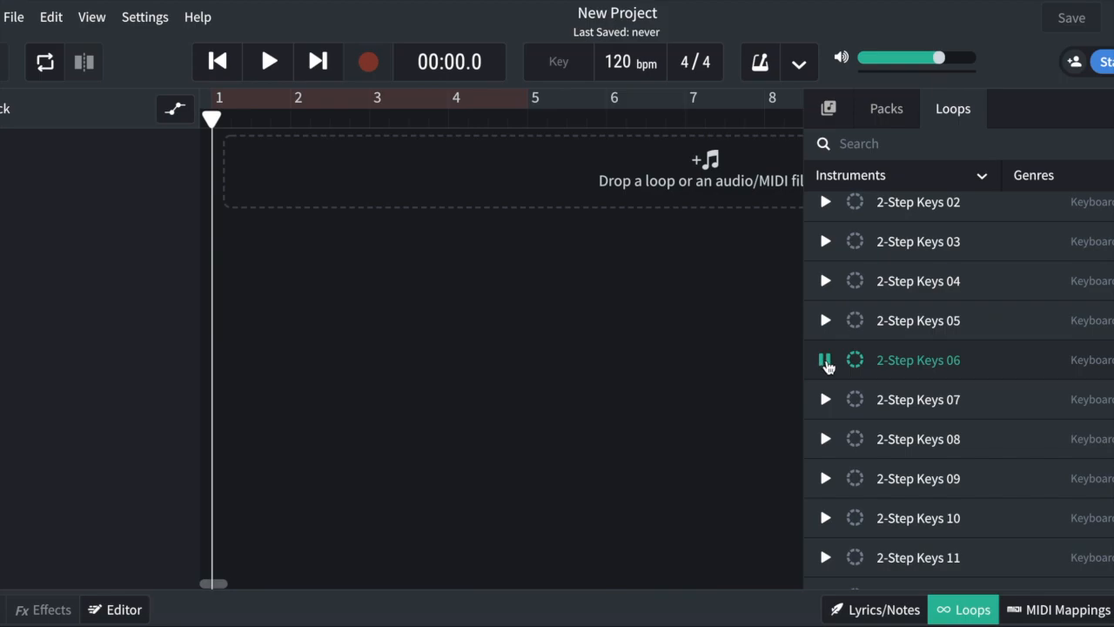
click(825, 362)
scroll(945, 386, down, 7)
scroll(947, 388, down, 15)
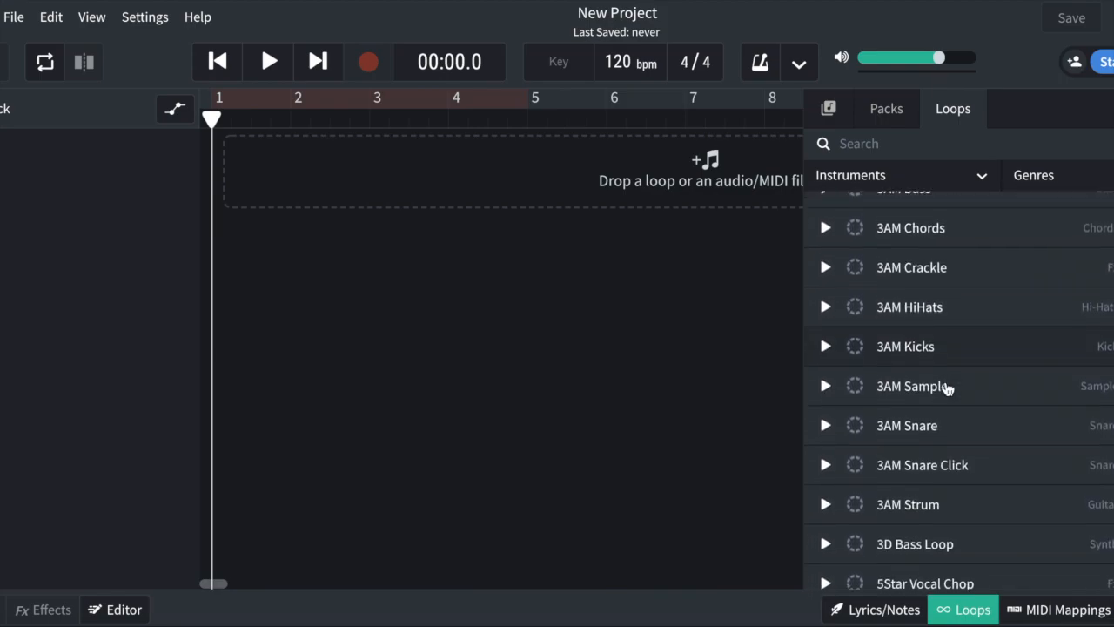
scroll(947, 388, down, 1)
scroll(946, 388, down, 12)
scroll(947, 388, down, 15)
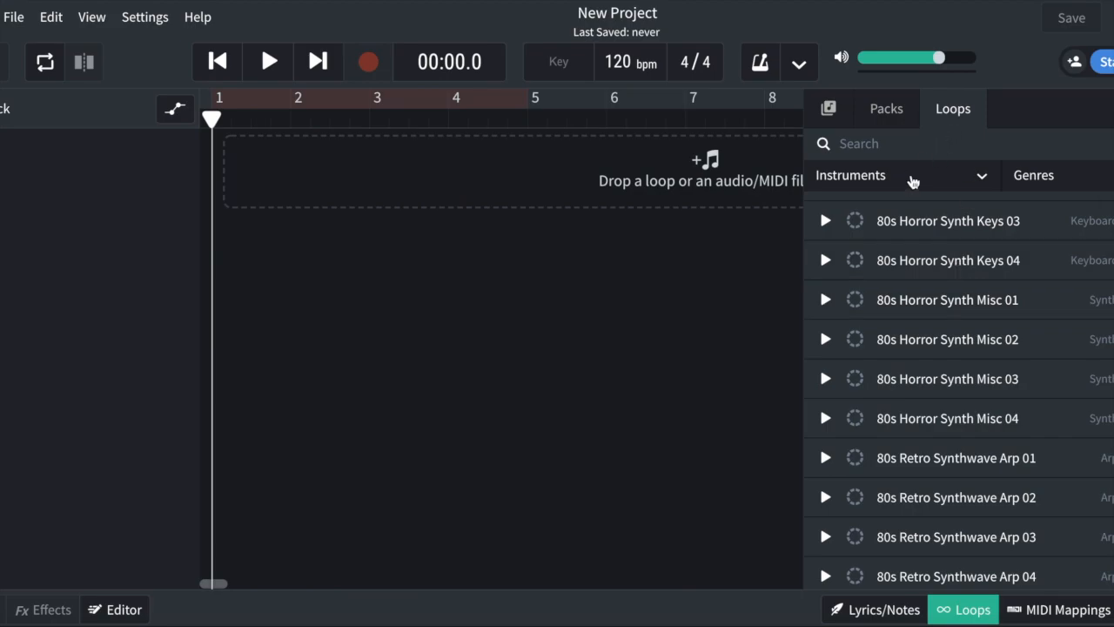
- Filter the loops by the Bass instrument and preview 2-Step Bass 04 and 2-Step Bass 06
click(911, 179)
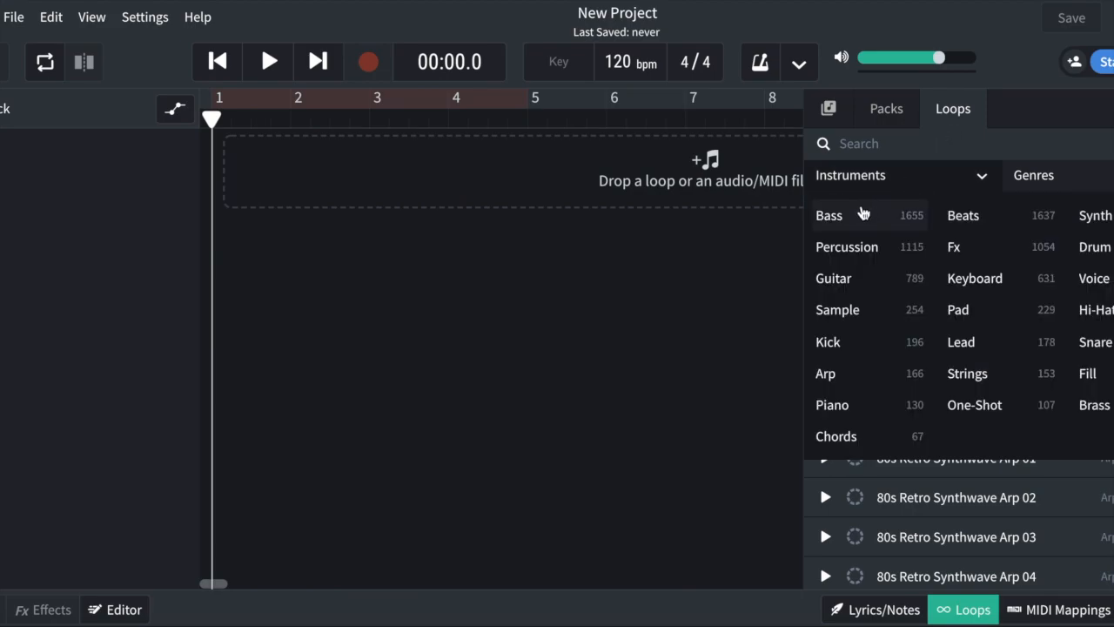
click(863, 214)
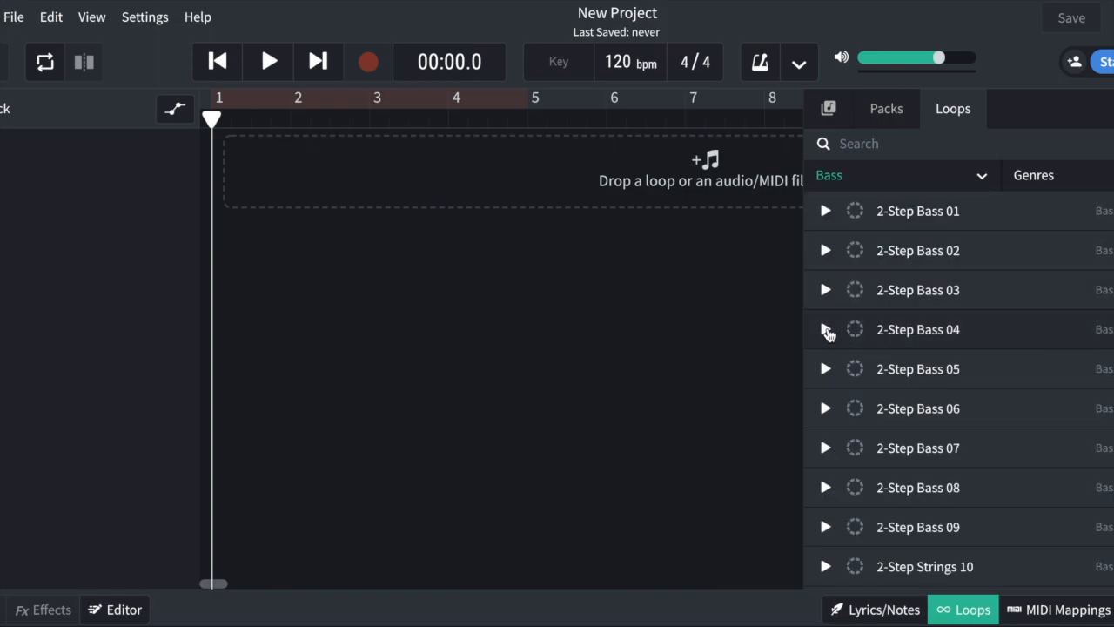
click(825, 331)
click(826, 330)
click(825, 410)
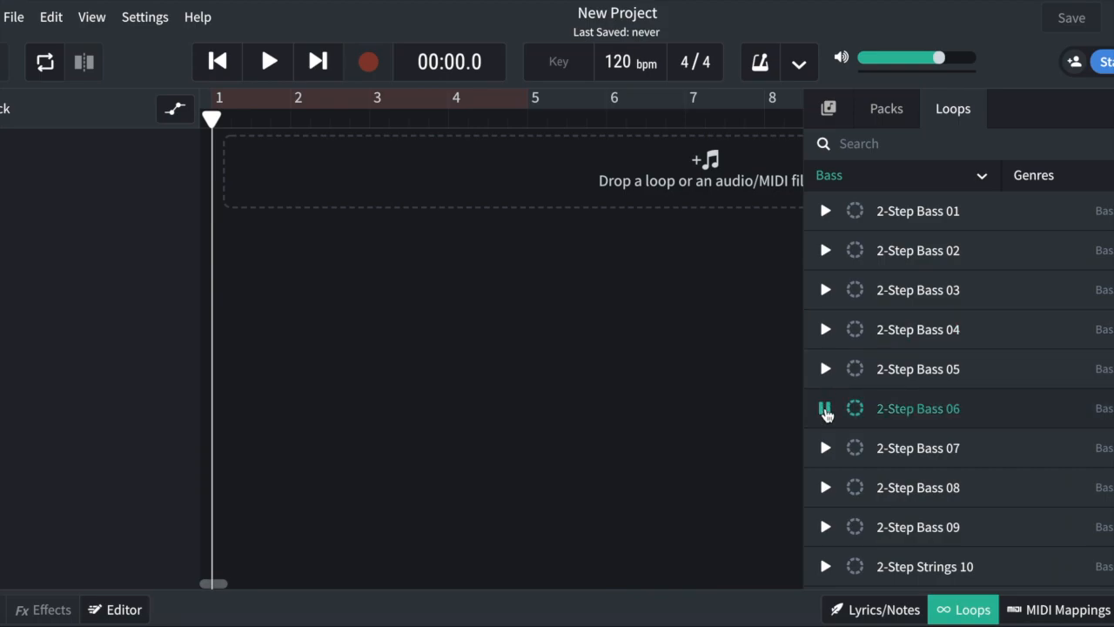
click(826, 410)
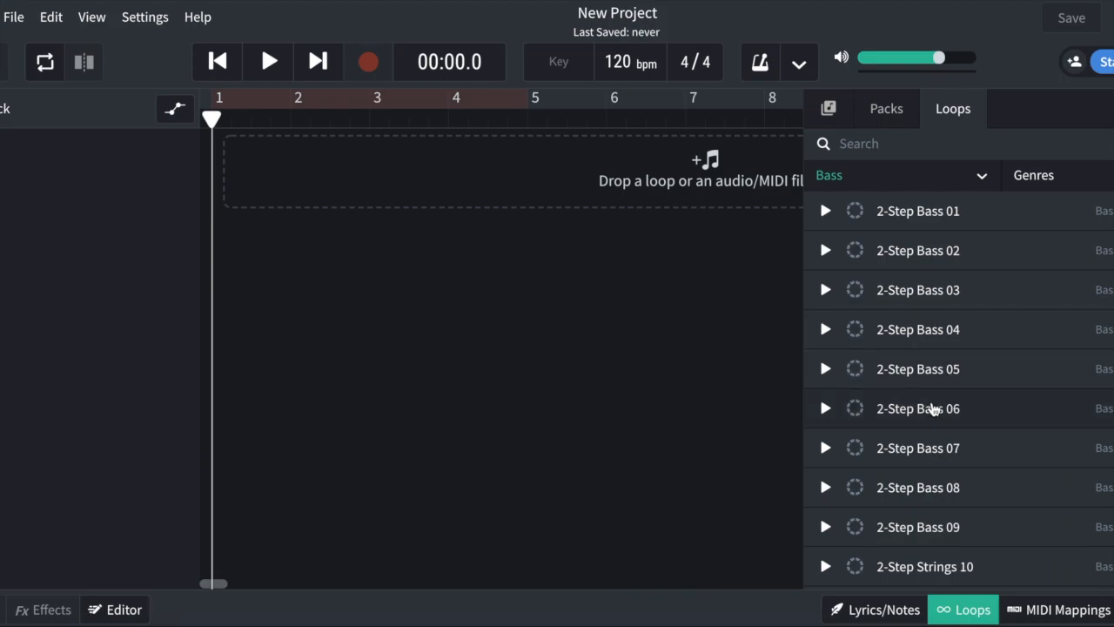
- Add the 2-Step Bass 06 loop to the empty timeline at bar 2 and play part of the project
drag(931, 408, 304, 163)
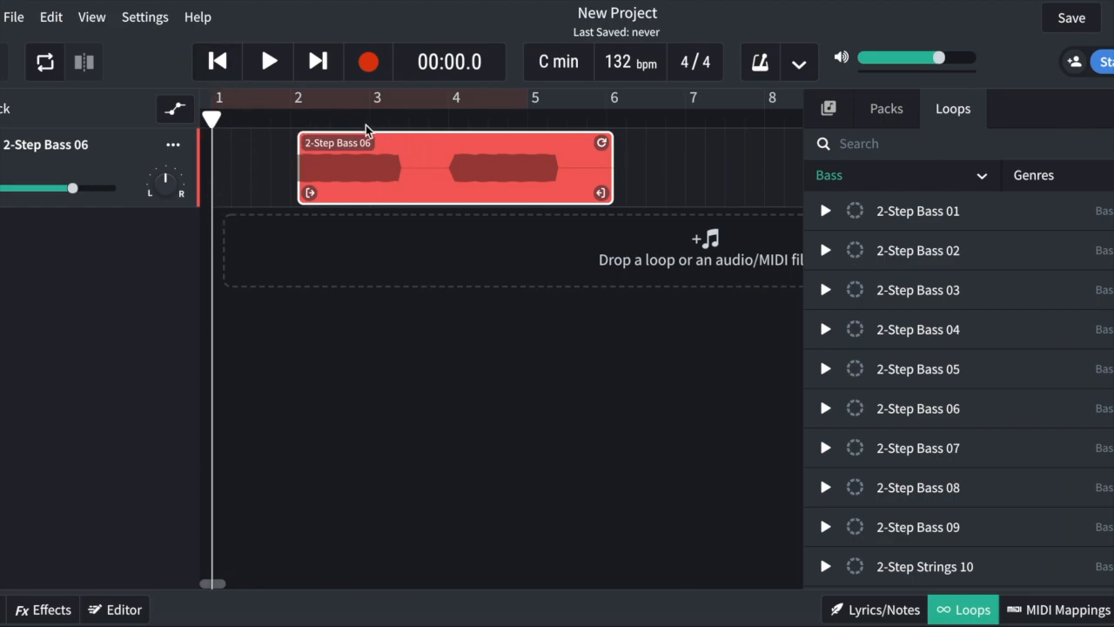
click(269, 61)
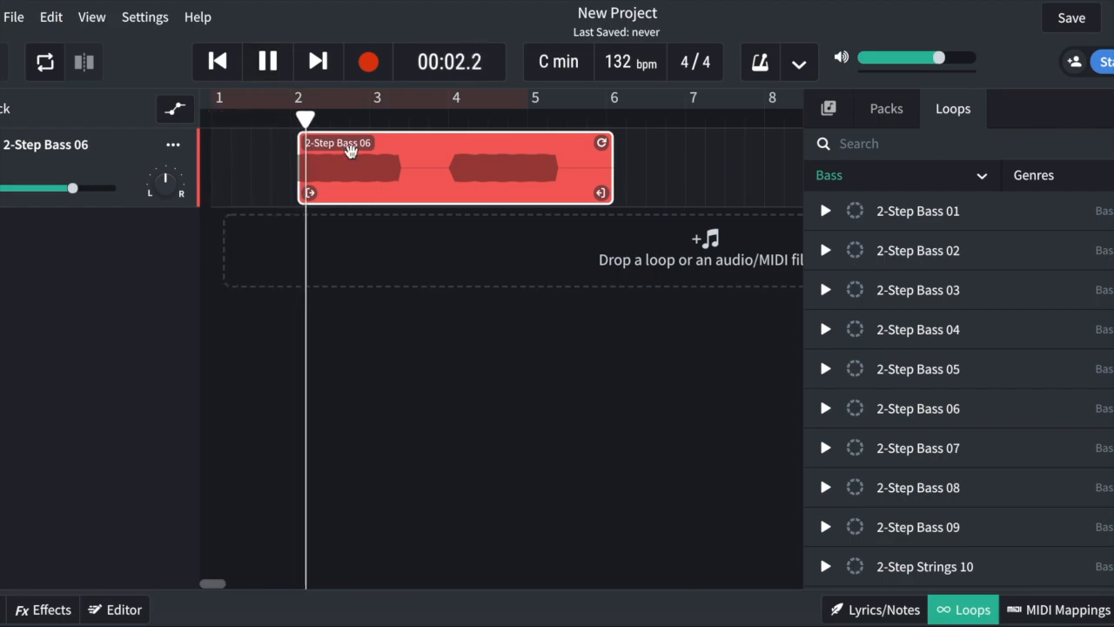
click(267, 61)
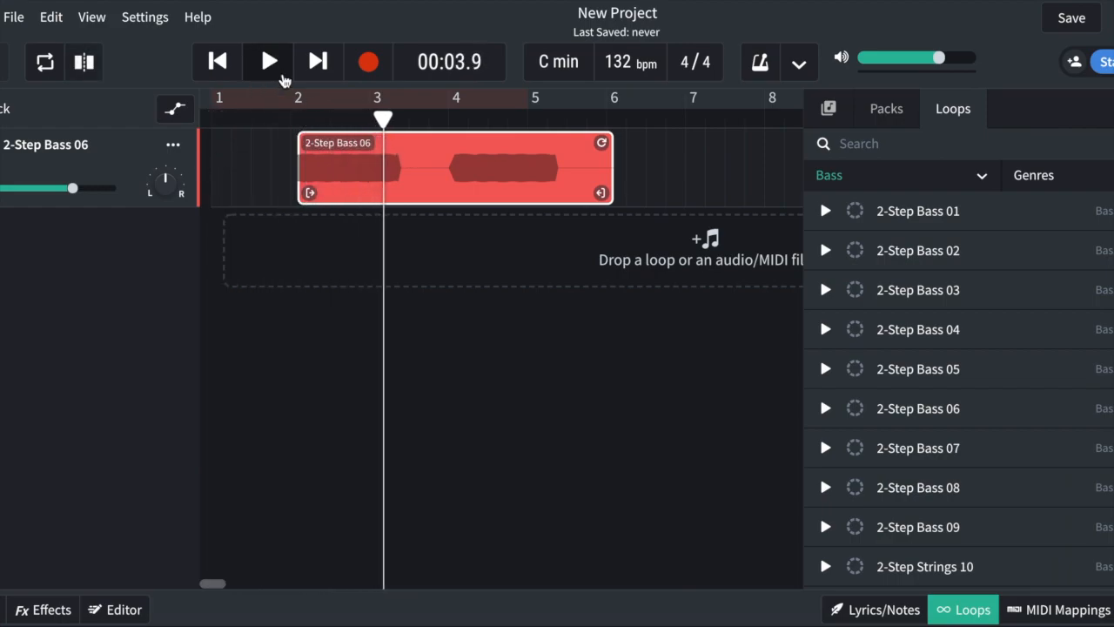
- Move the 2-Step Bass 06 clip to start at bar 1 and return the playhead to the beginning
drag(345, 161, 247, 158)
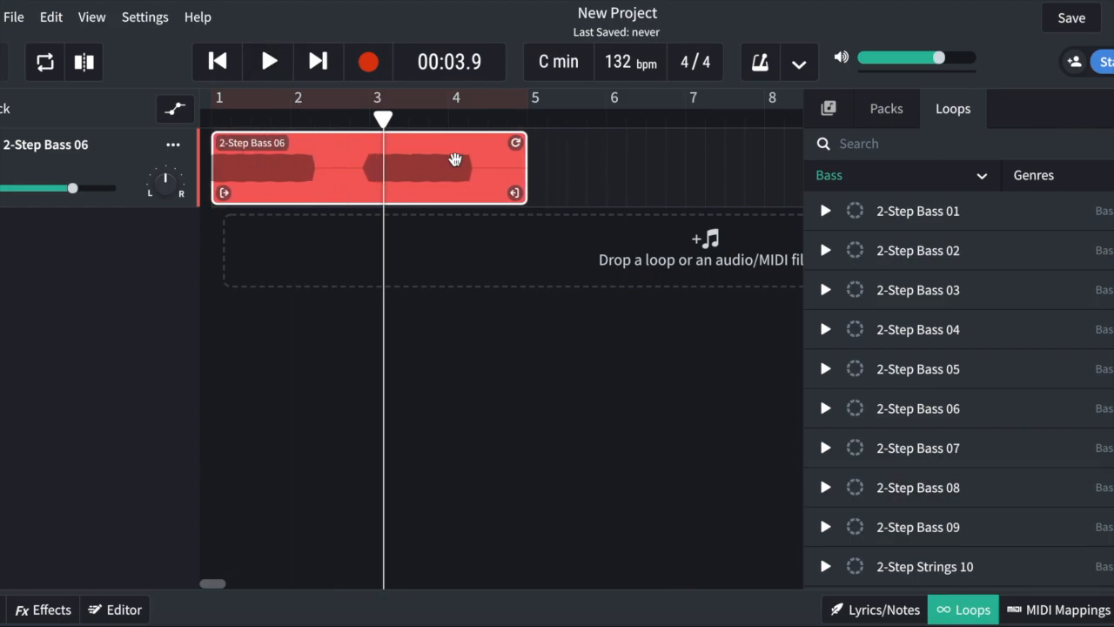
click(226, 65)
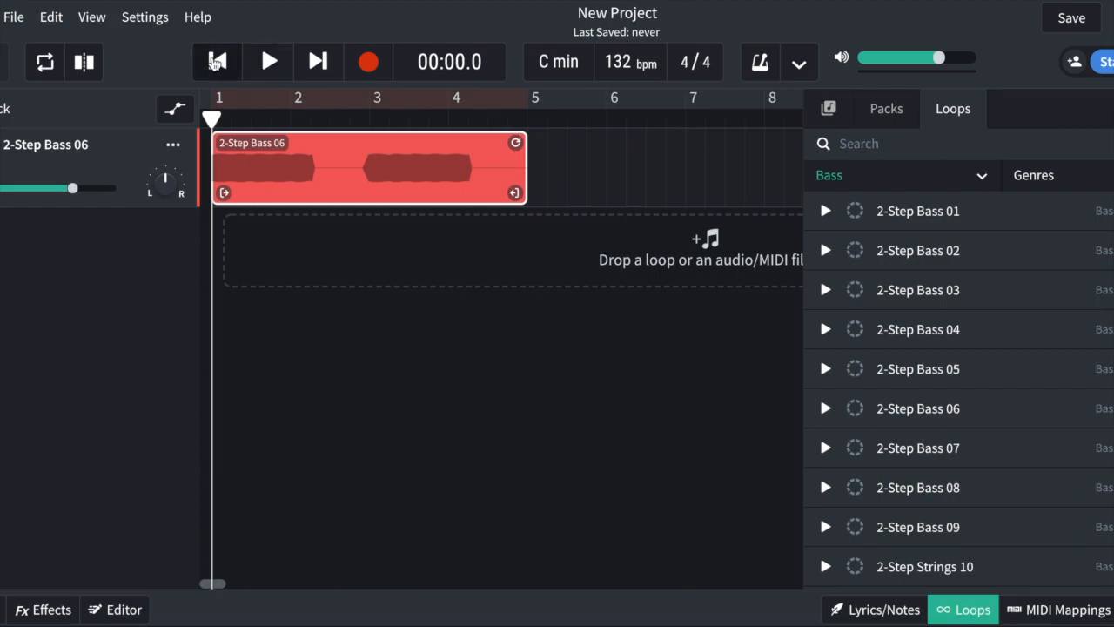
- Play the 2-Step Bass 06 clip through from bar 1 and return the playhead to the beginning
click(269, 61)
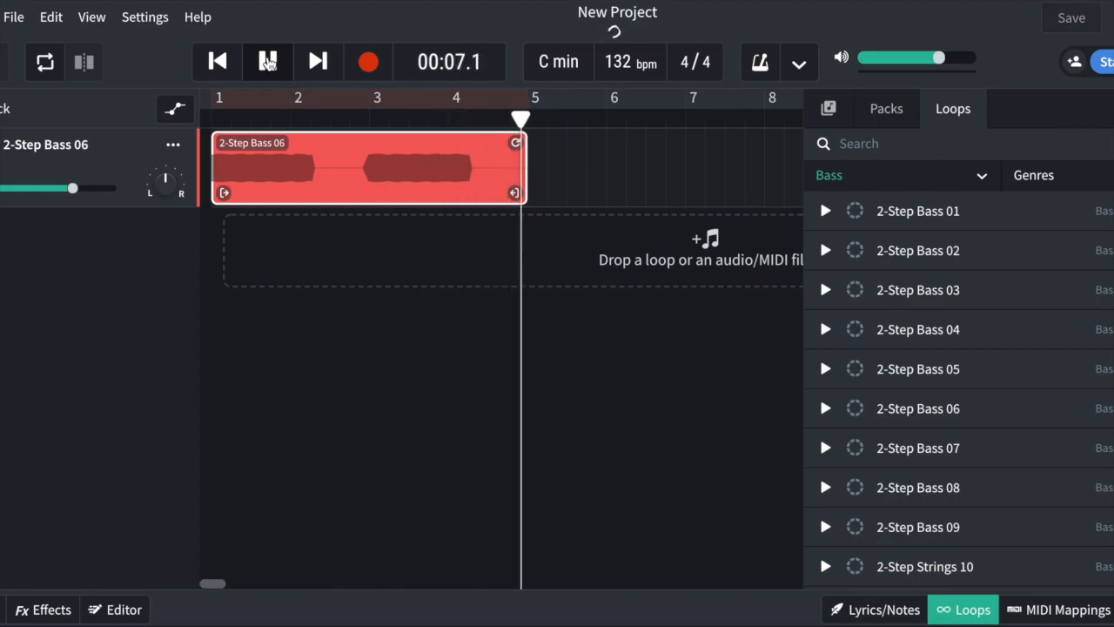
click(269, 62)
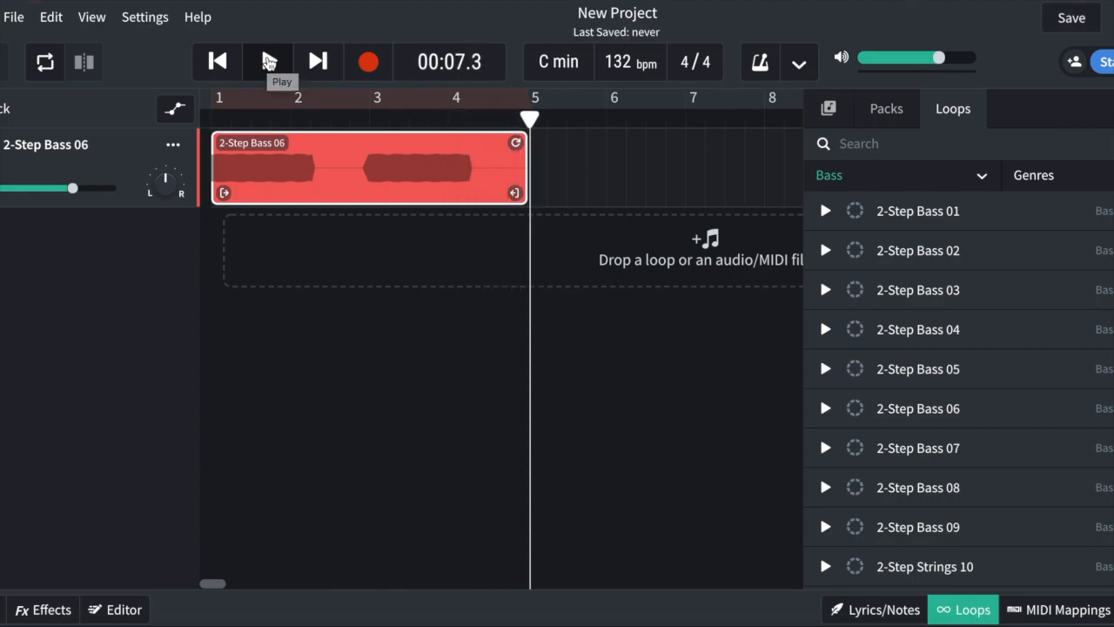
click(219, 61)
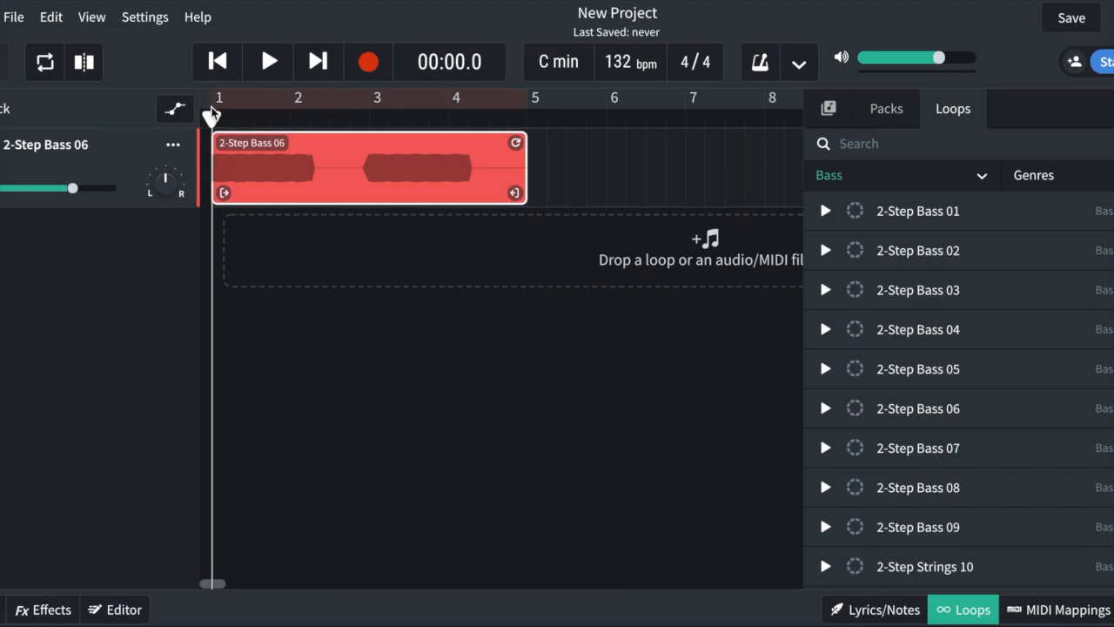
- Filter the loops by the Guitar instrument and preview 3000 Fresh Guitar 01, 02 and 03
click(890, 178)
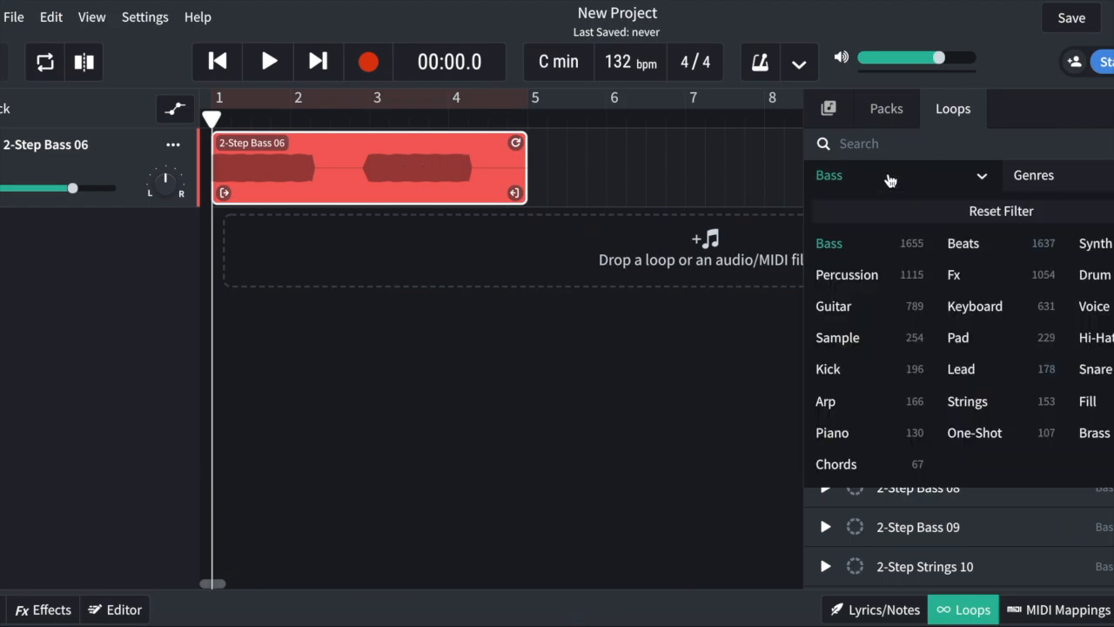
click(849, 303)
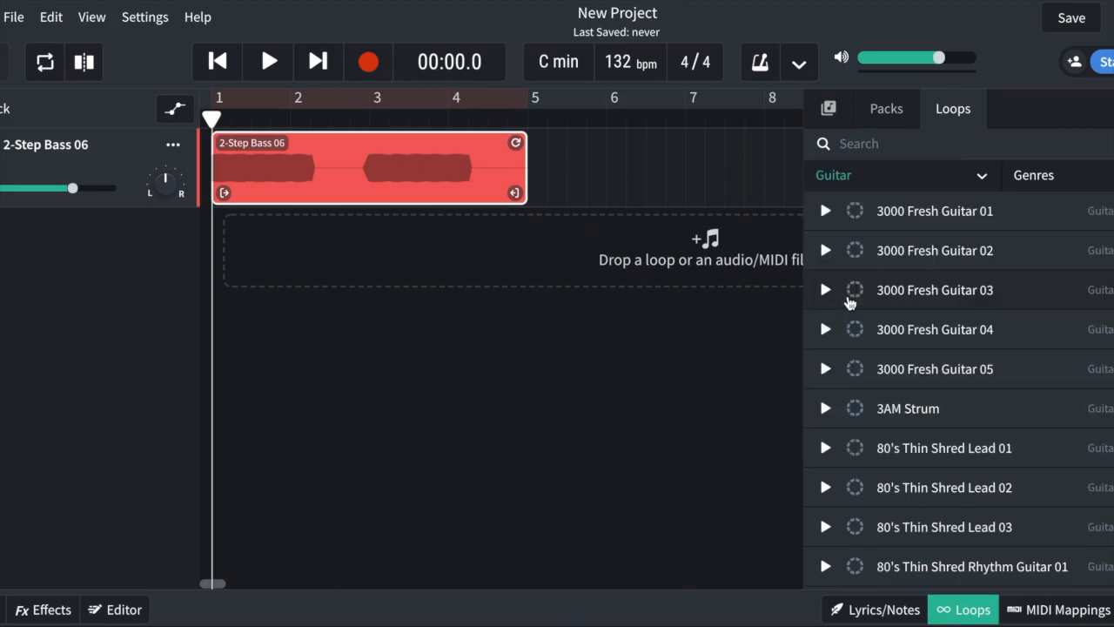
click(894, 224)
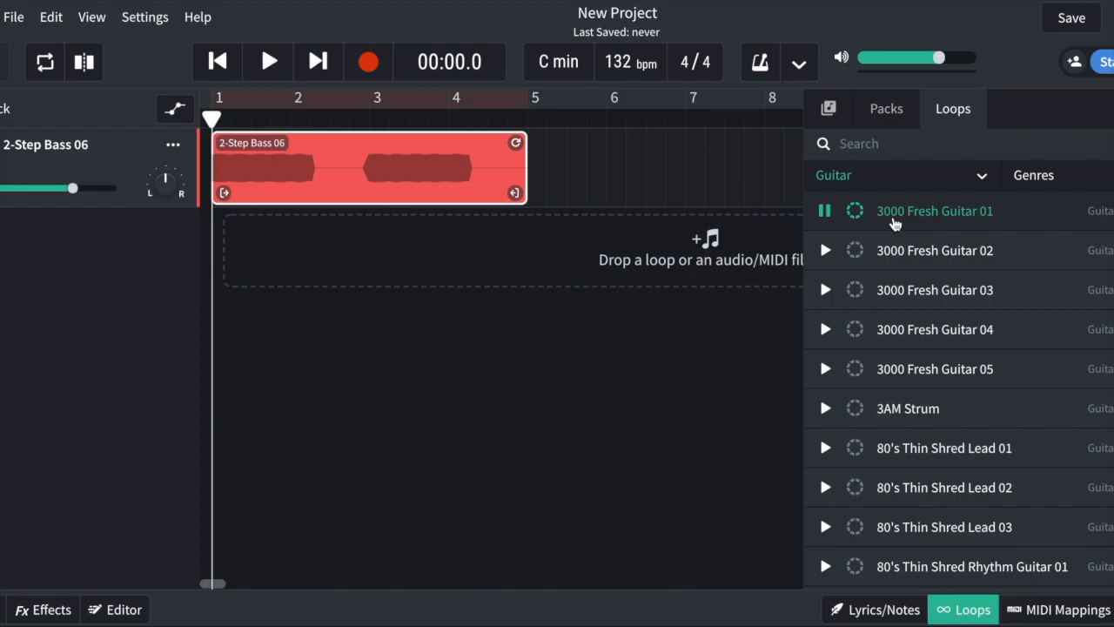
key(XF86AudioRaiseVolume)
click(903, 258)
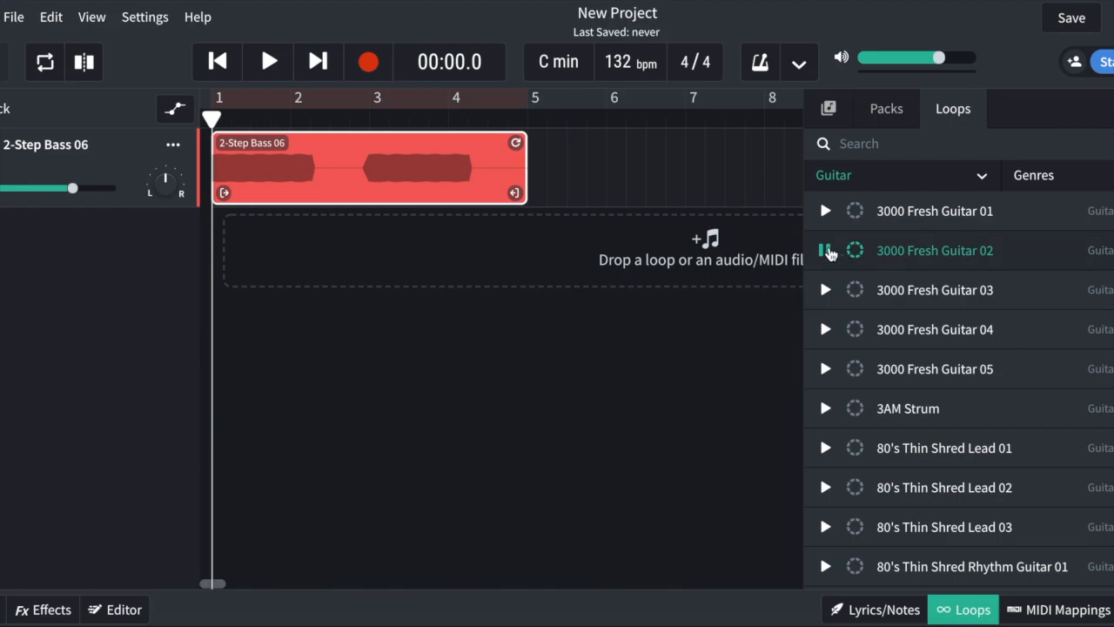
click(826, 252)
click(825, 292)
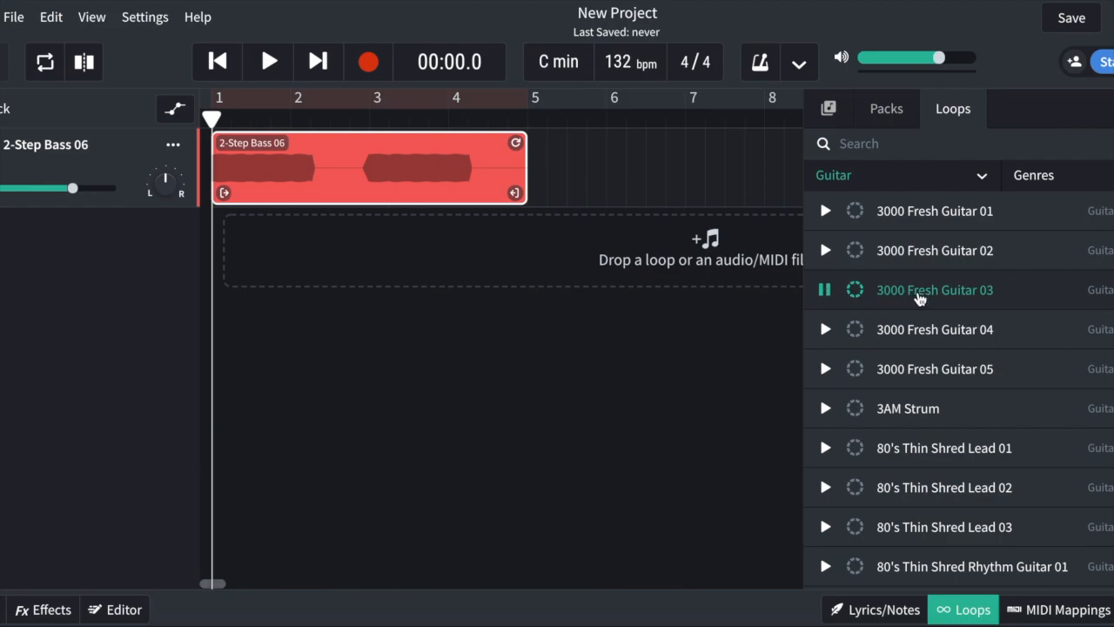
click(825, 291)
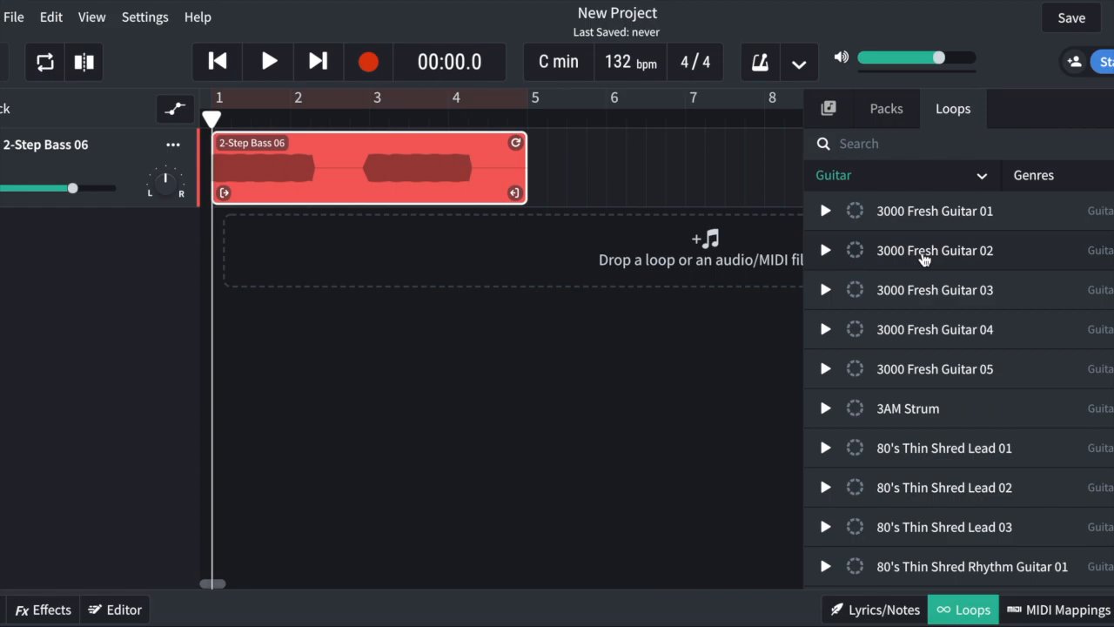
- Add the 3000 Fresh Guitar 02 loop on a second track starting at bar 1 and play both tracks together from the beginning
drag(924, 259, 316, 233)
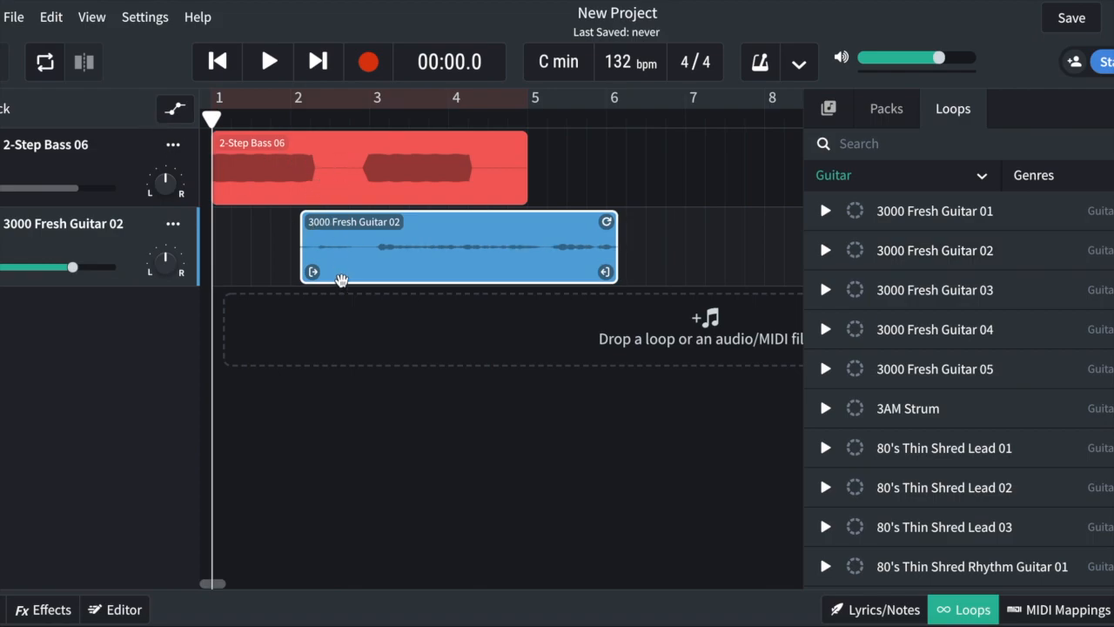
drag(400, 237, 286, 241)
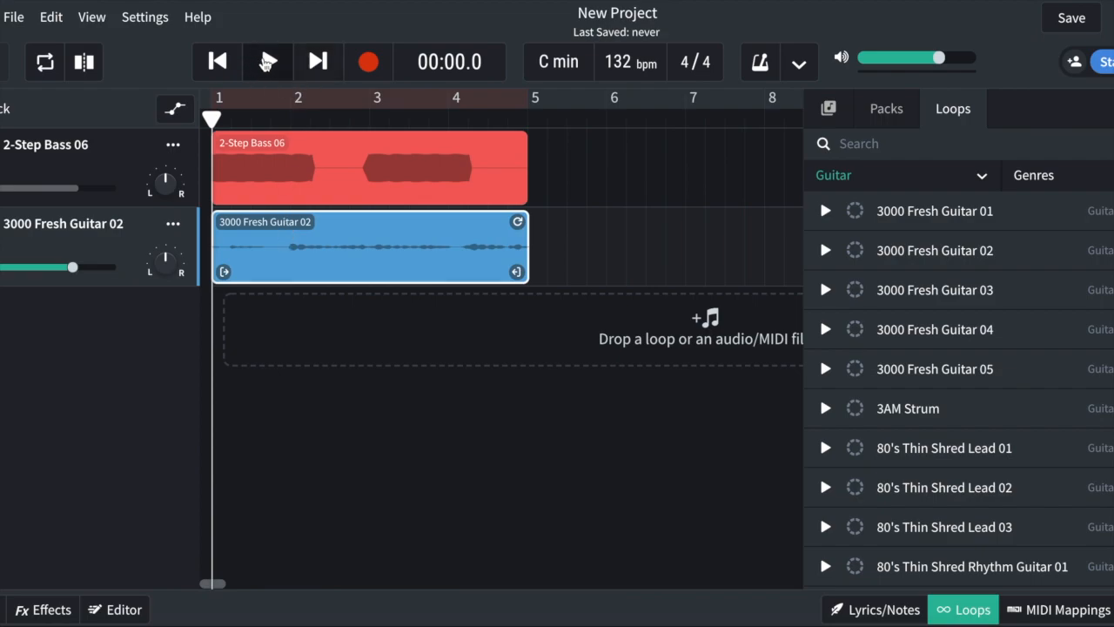
click(268, 63)
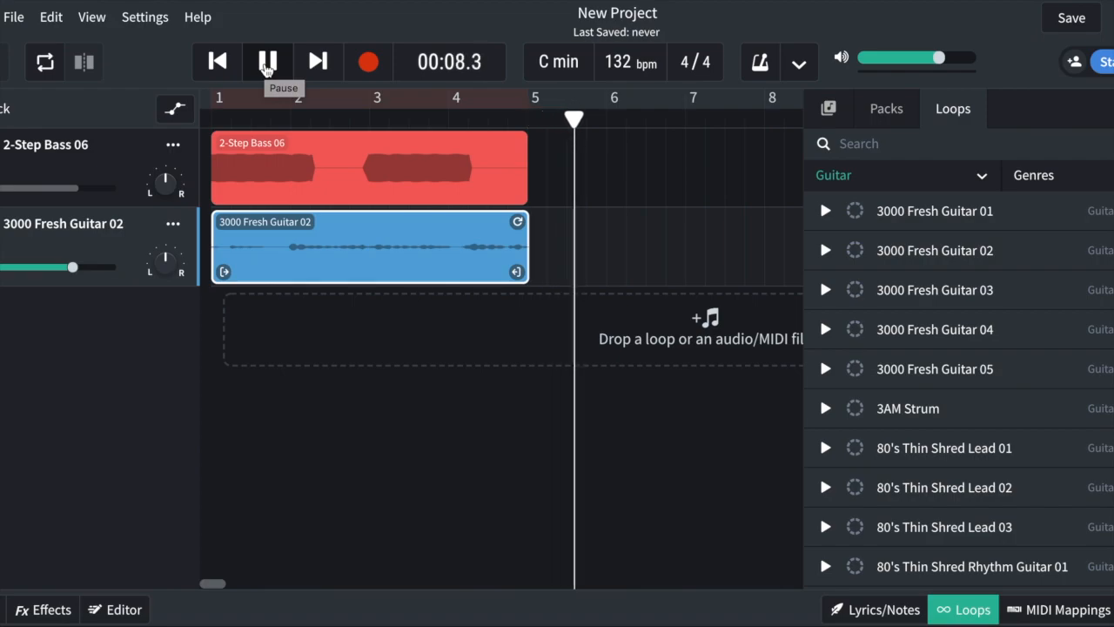
click(267, 63)
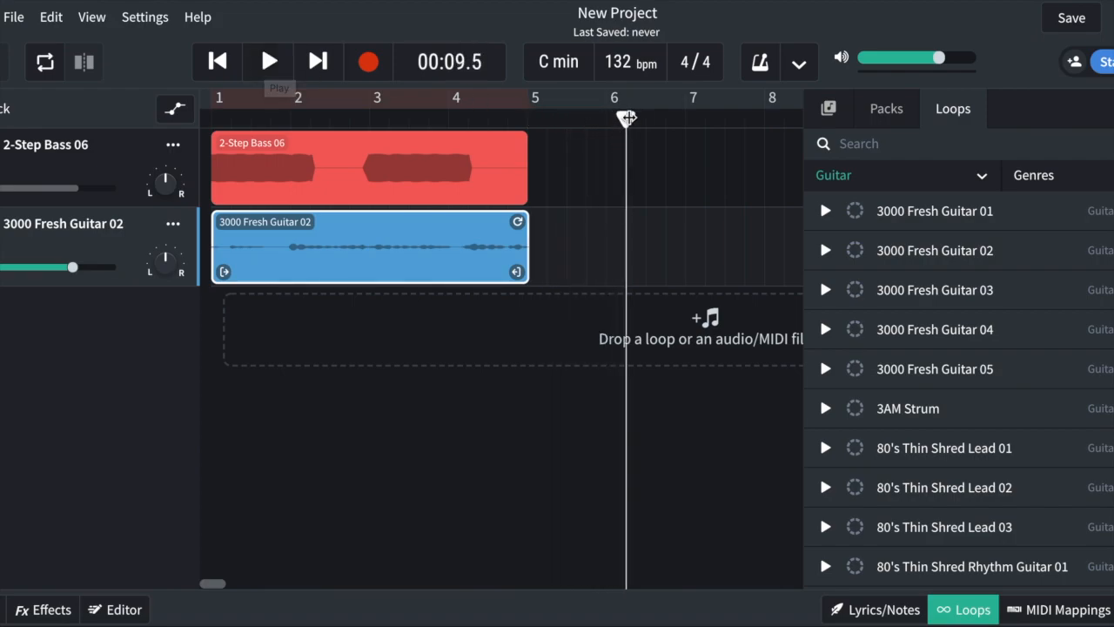
click(221, 61)
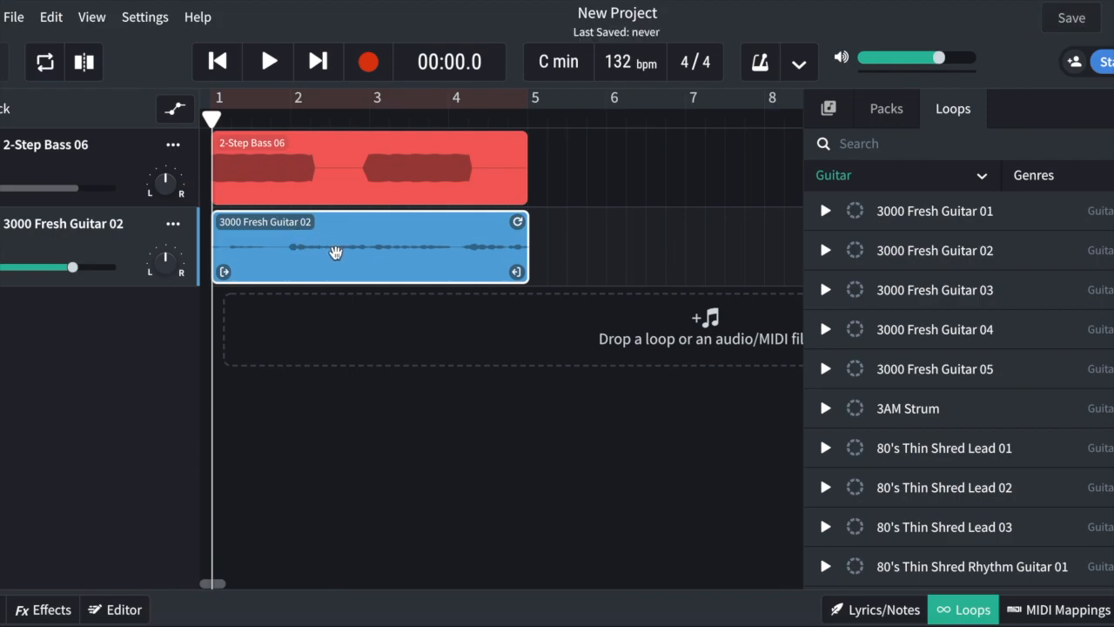
- Lower the 2-Step Bass 06 track's volume and slightly raise the 3000 Fresh Guitar 02 track's volume
click(124, 146)
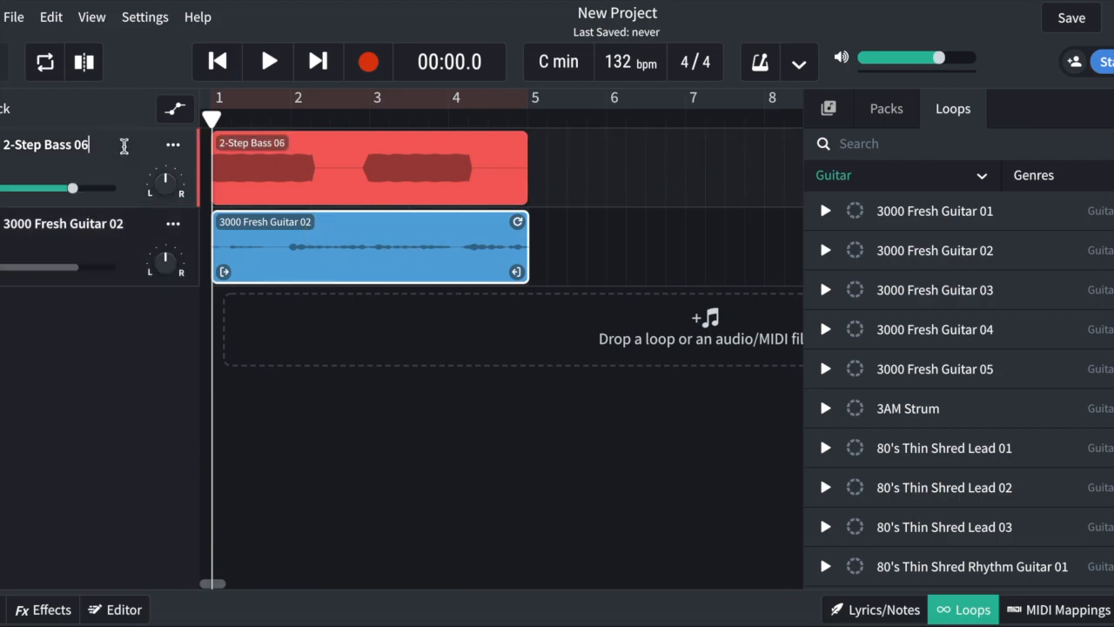
click(372, 171)
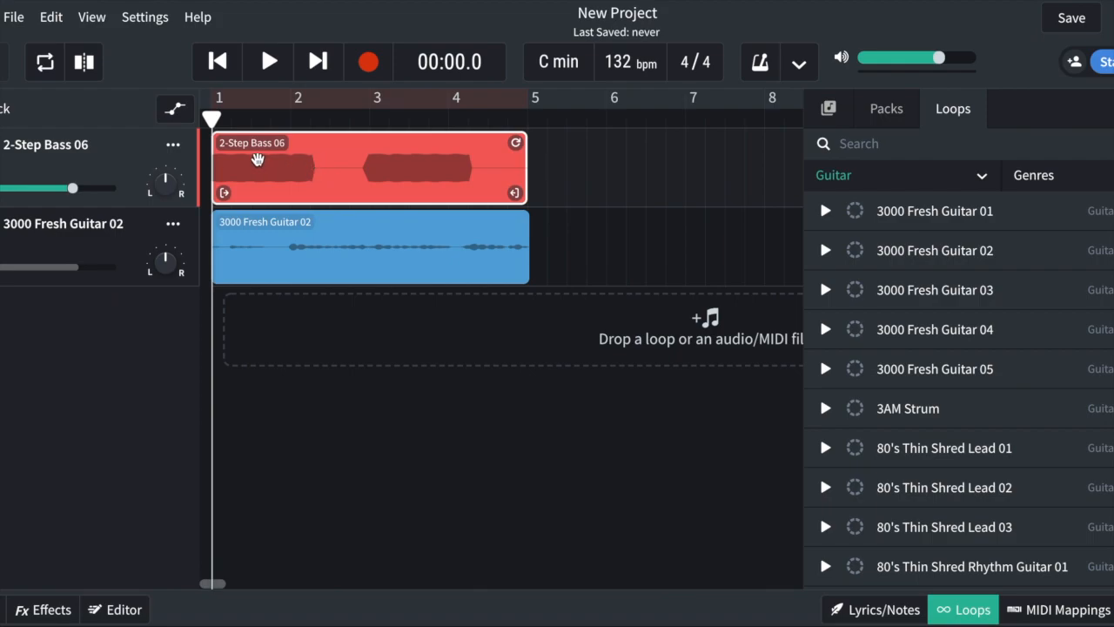
mouse_move(38, 196)
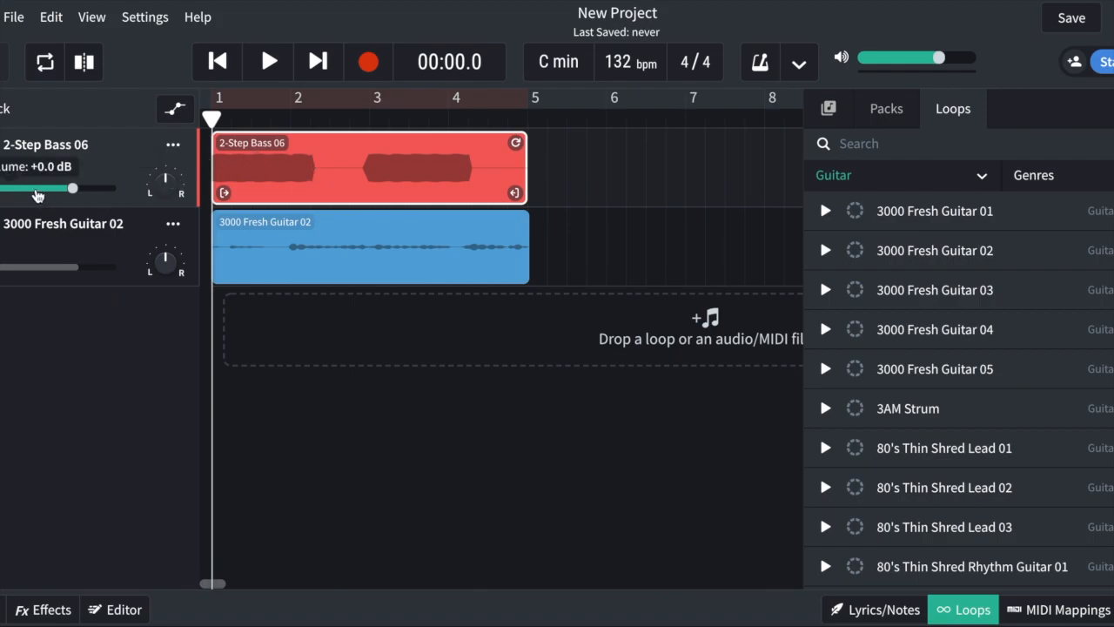
drag(75, 196, 31, 197)
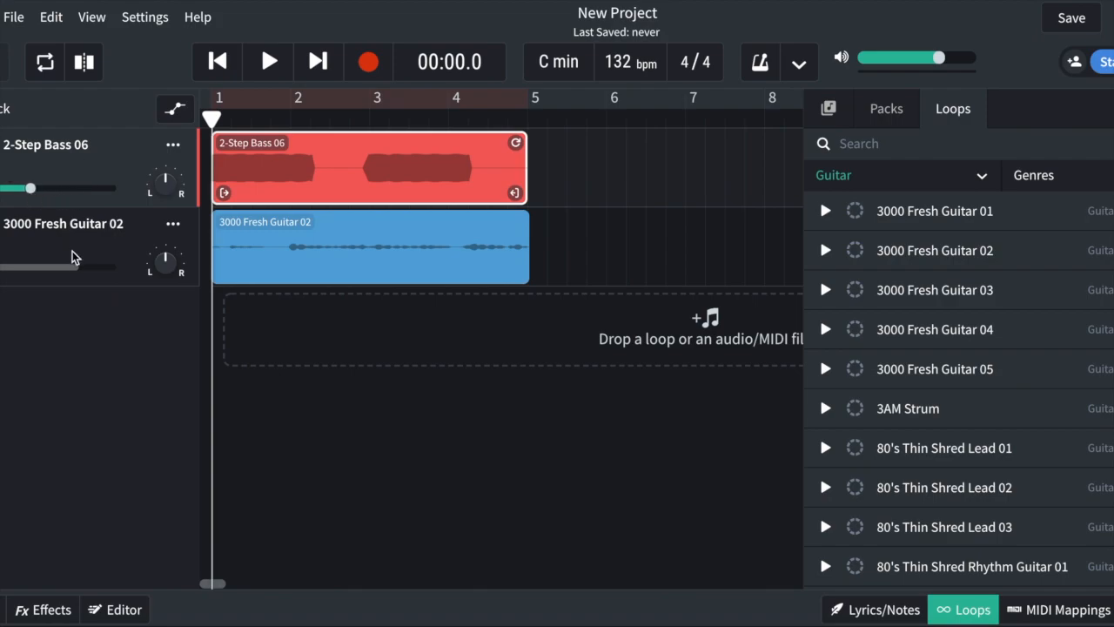
drag(76, 273, 86, 272)
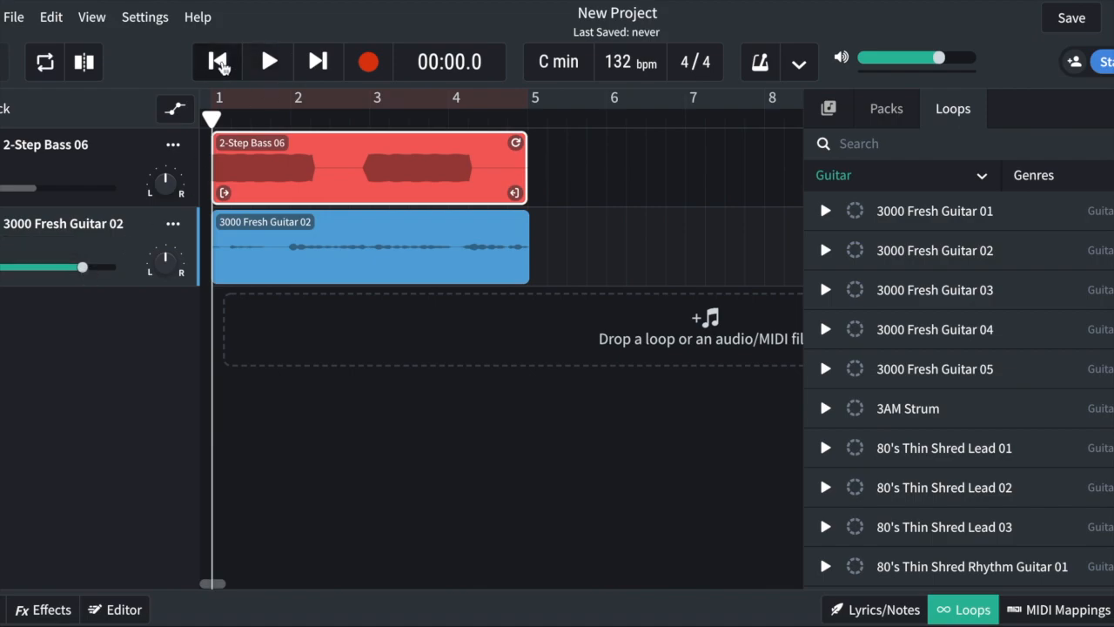
- Play the rebalanced bass and guitar mix and return the playhead to the beginning
click(269, 63)
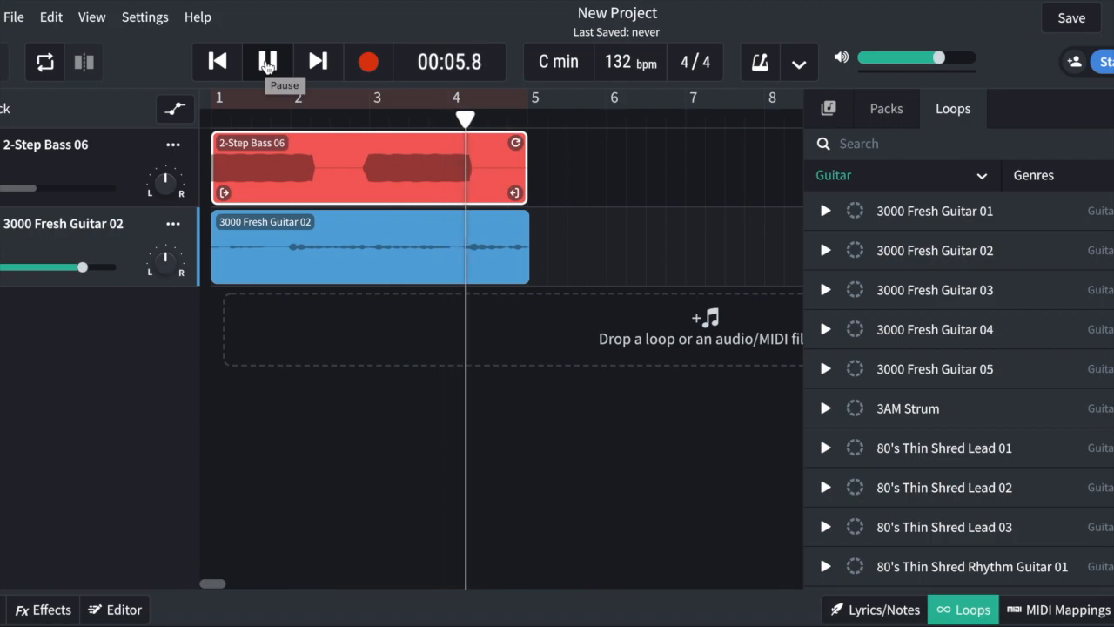
click(267, 63)
click(220, 63)
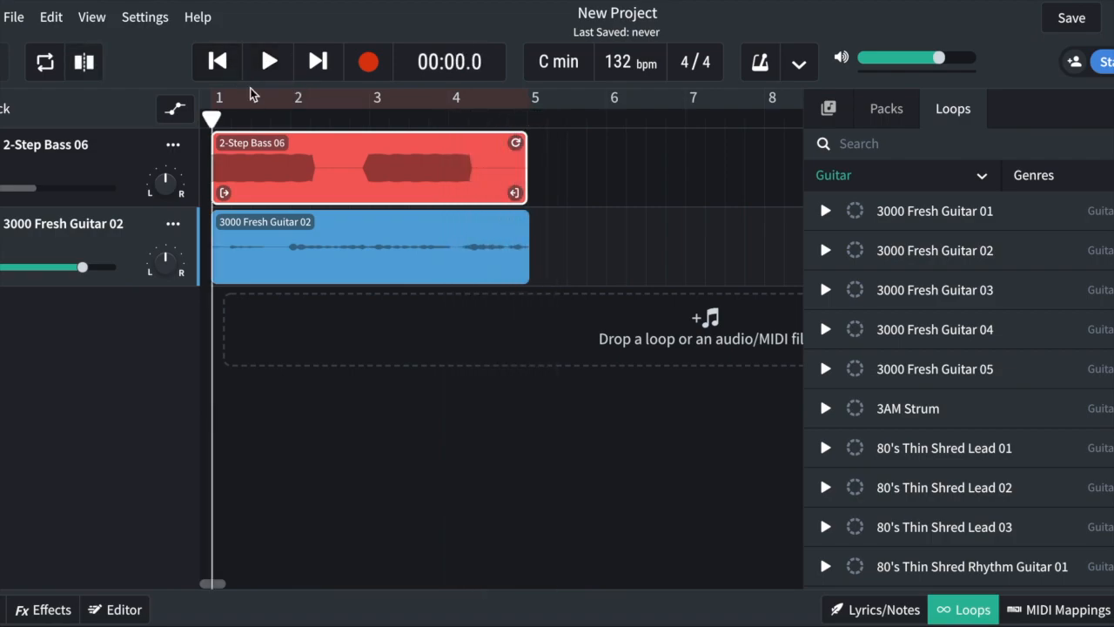
- Filter the loops by the Percussion instrument, browse the list and preview Boom Bap Perc 01
click(868, 178)
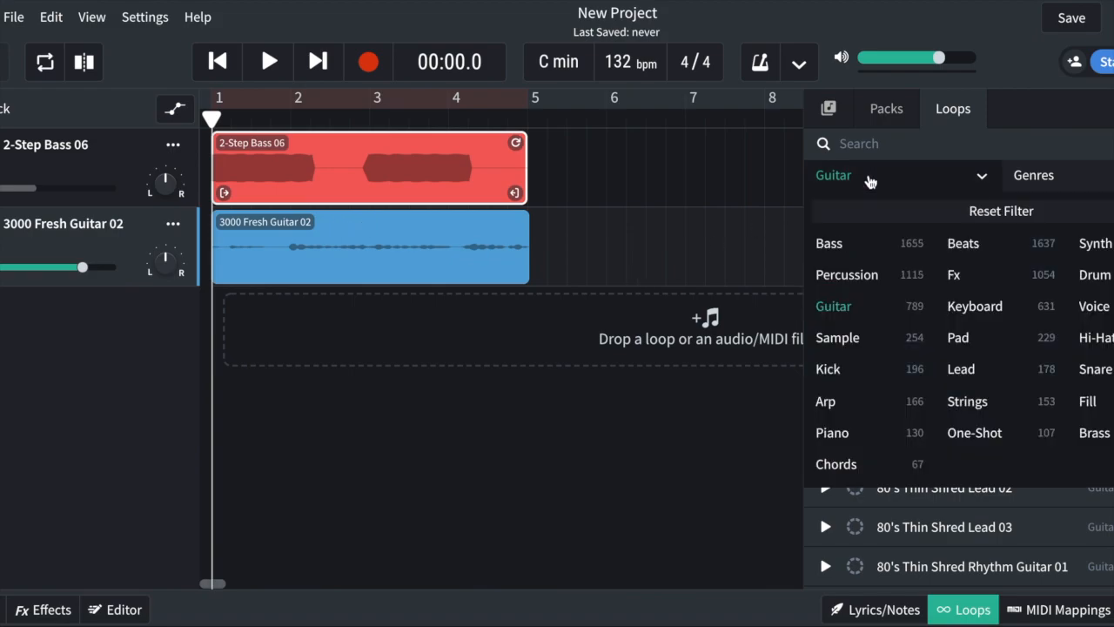
click(852, 271)
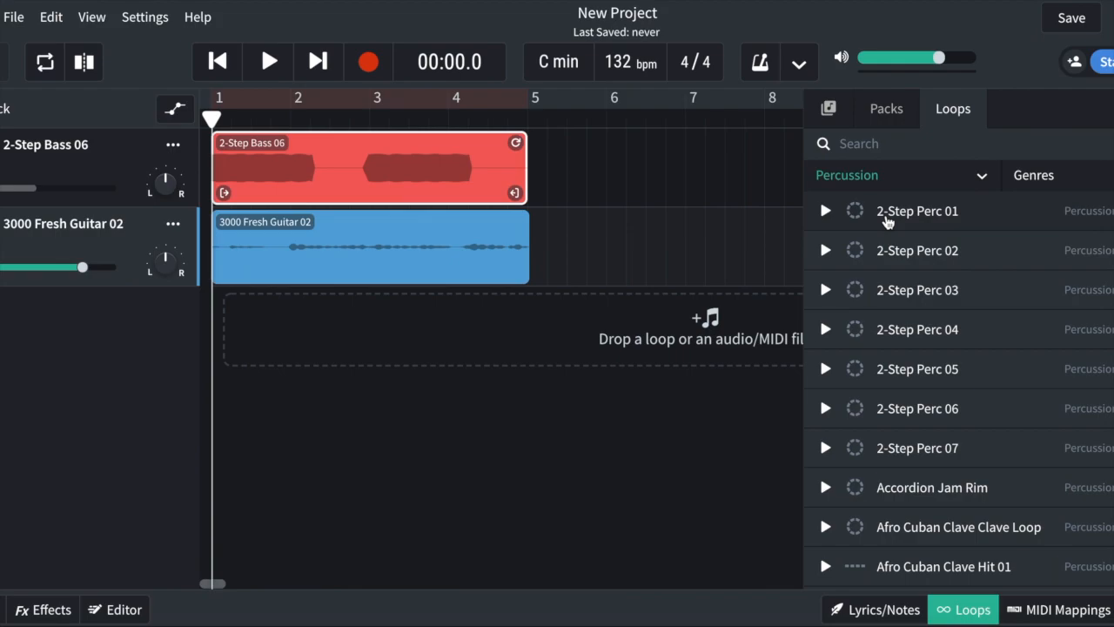
click(887, 217)
scroll(920, 398, down, 5)
scroll(919, 398, down, 15)
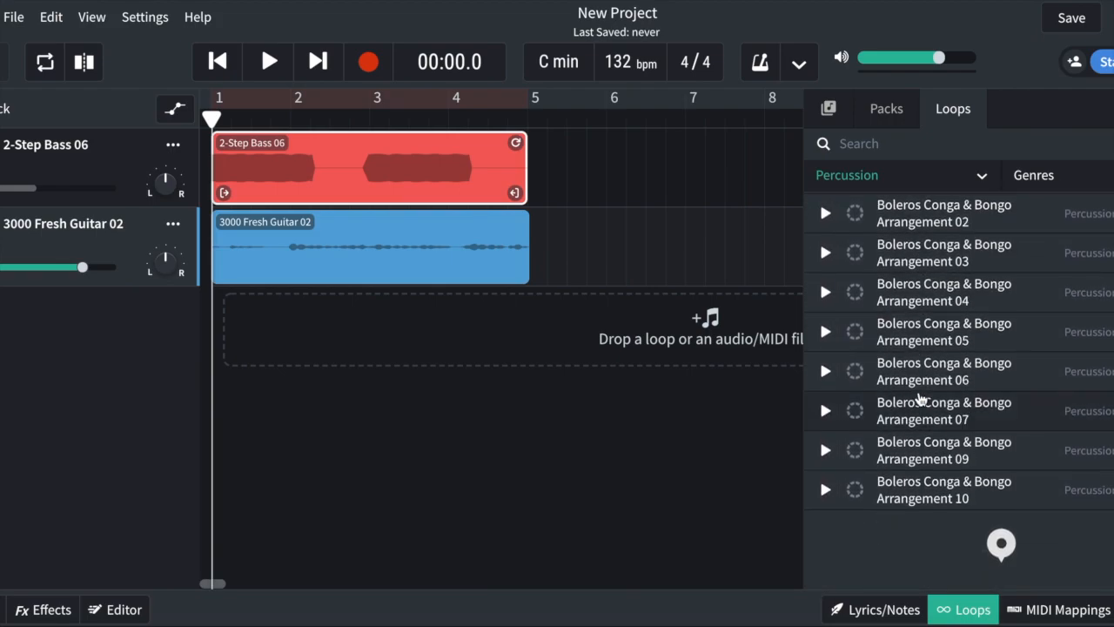
scroll(920, 398, down, 10)
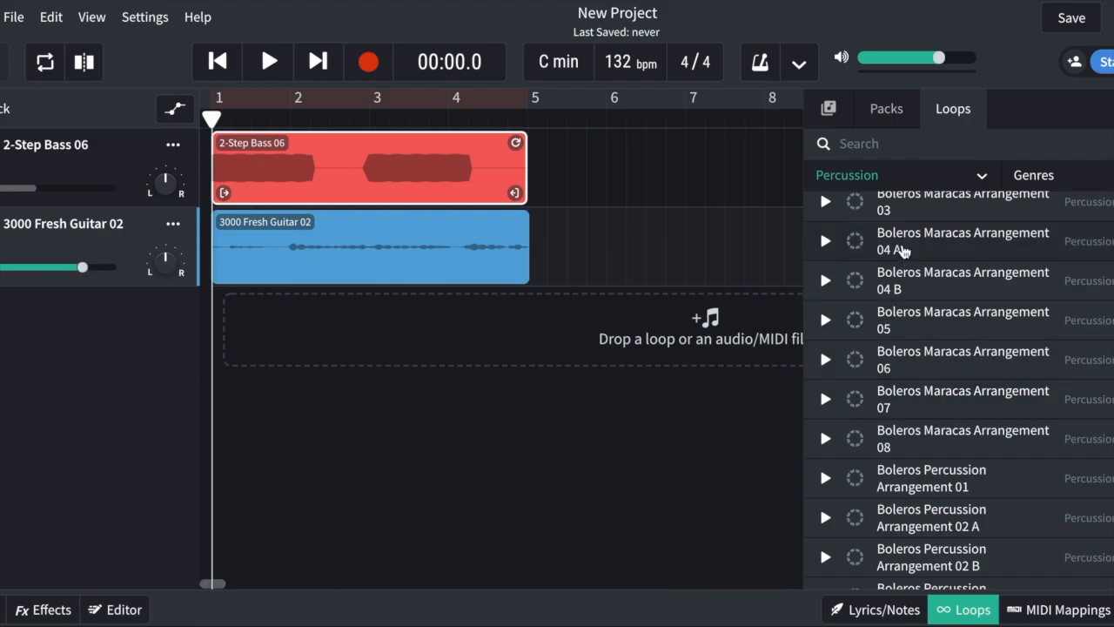
scroll(895, 369, down, 8)
scroll(887, 360, up, 2)
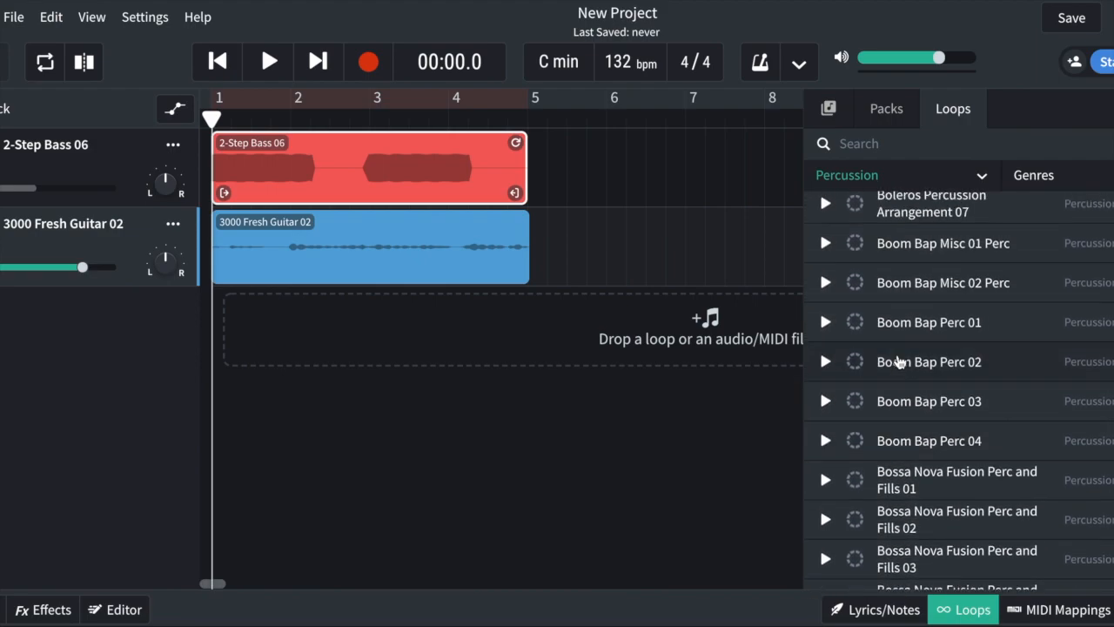
click(893, 330)
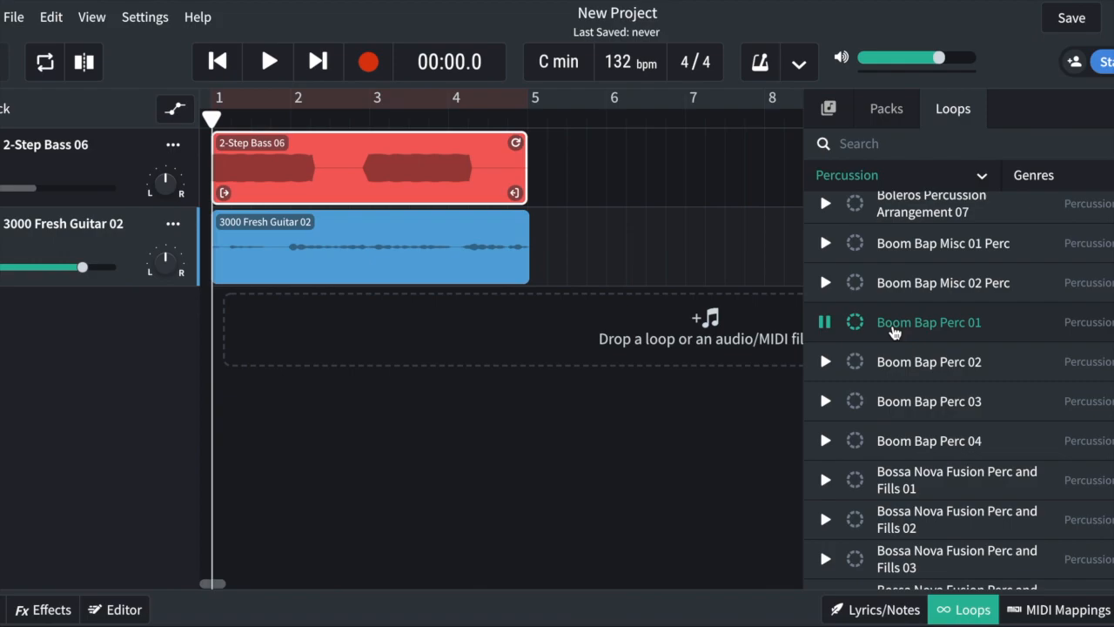
- Add the Boom Bap Perc 01 loop on a third track starting at bar 1 and play the three tracks together
drag(894, 330, 271, 326)
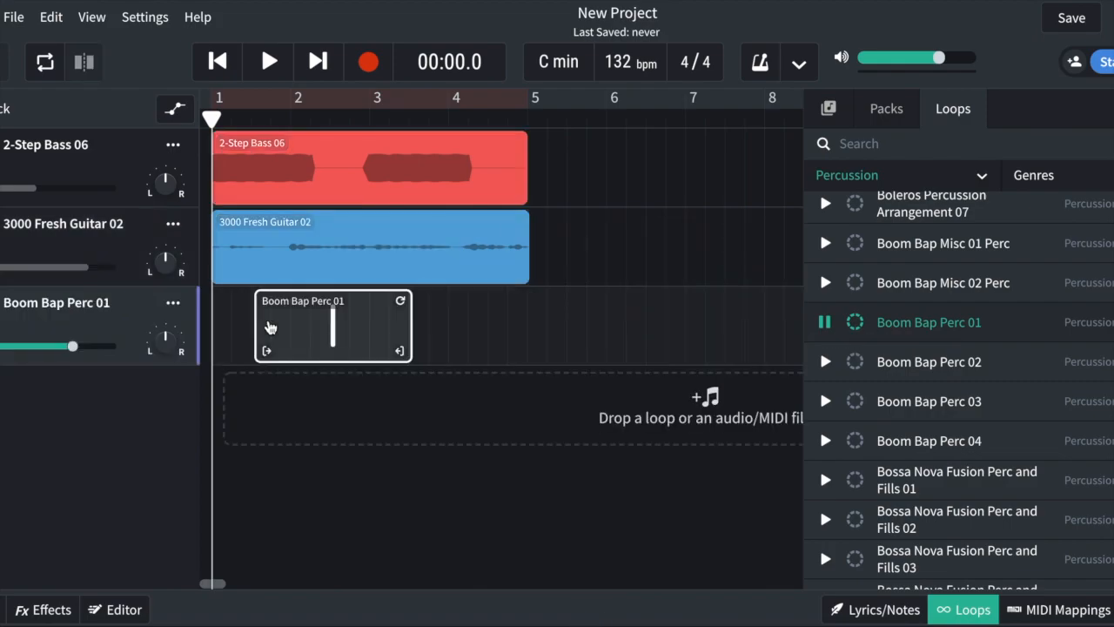
click(827, 323)
drag(314, 323, 252, 326)
click(263, 62)
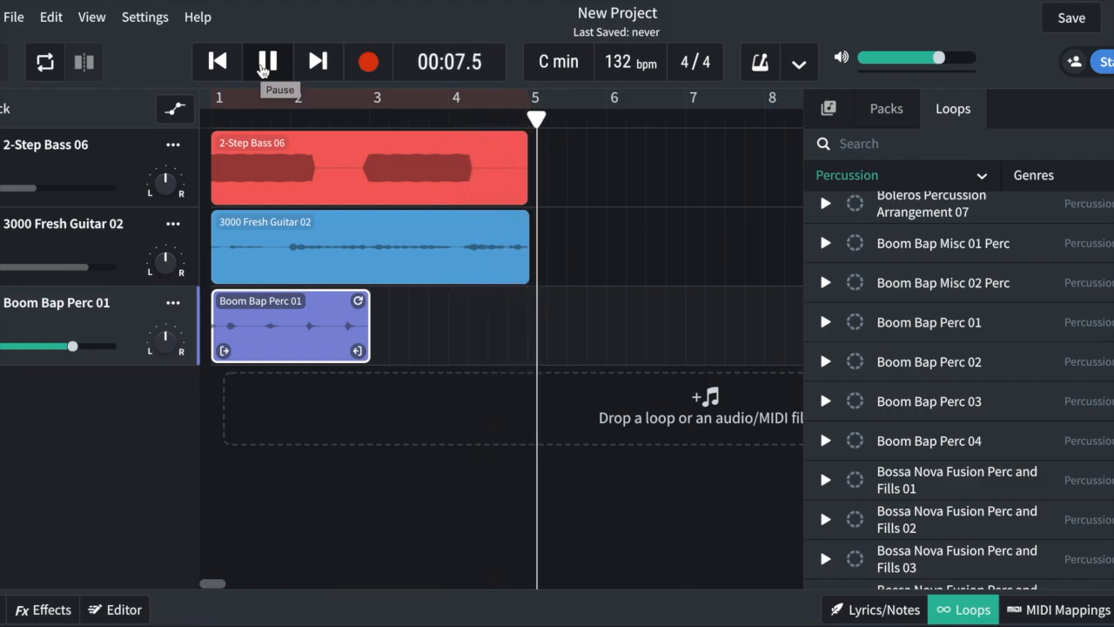
click(267, 63)
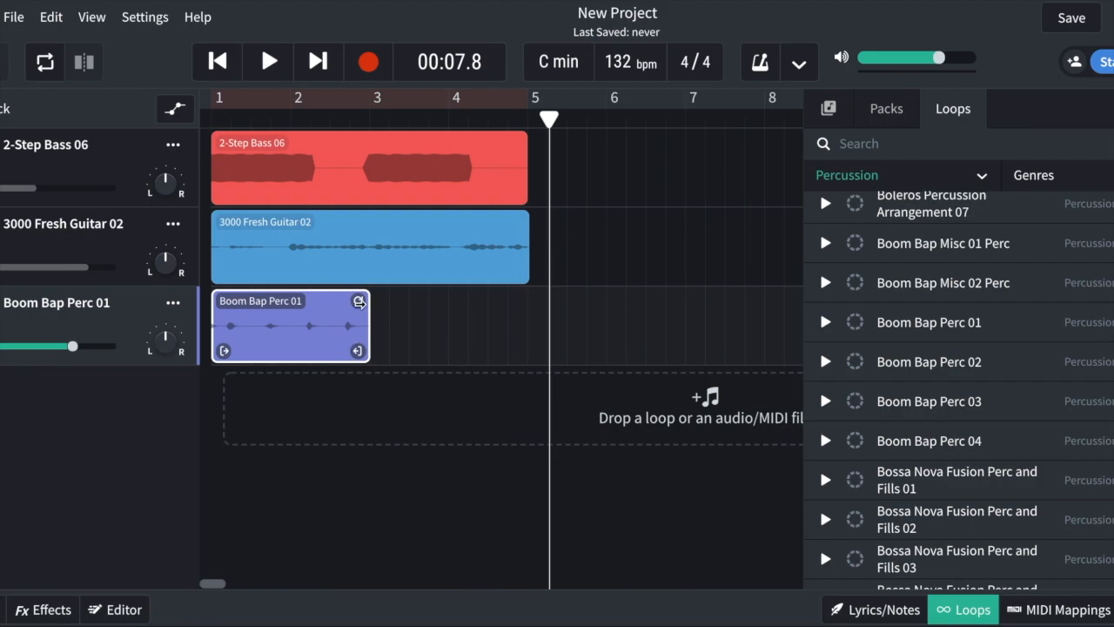
- Repeat the Boom Bap Perc 01 clip so it extends to bar 5 and play the project from the beginning
drag(359, 302, 512, 318)
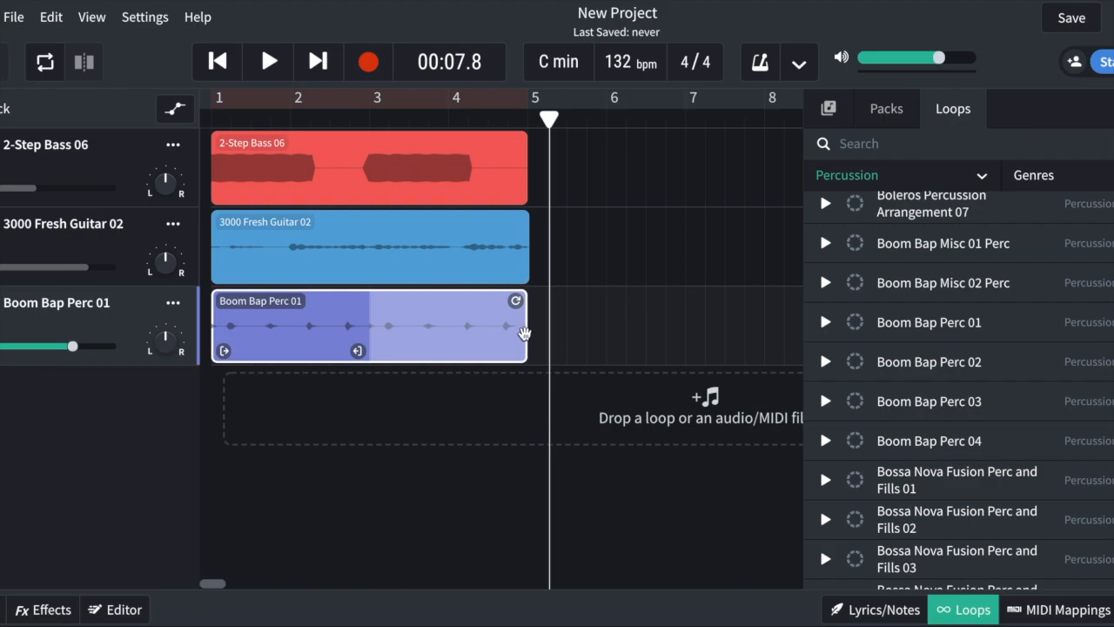
click(217, 62)
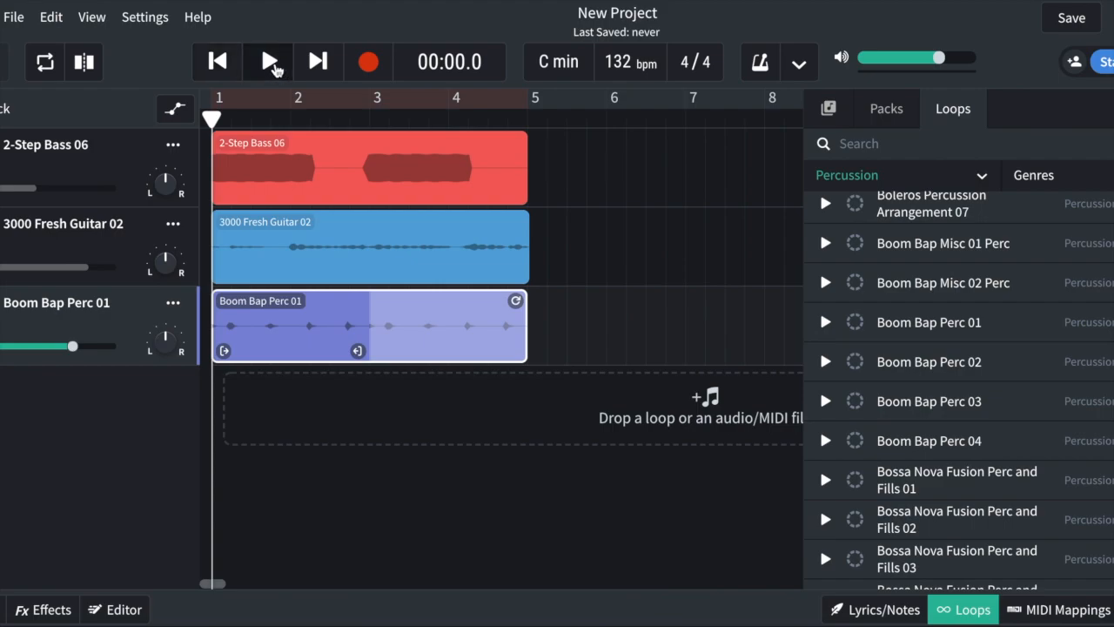
click(271, 67)
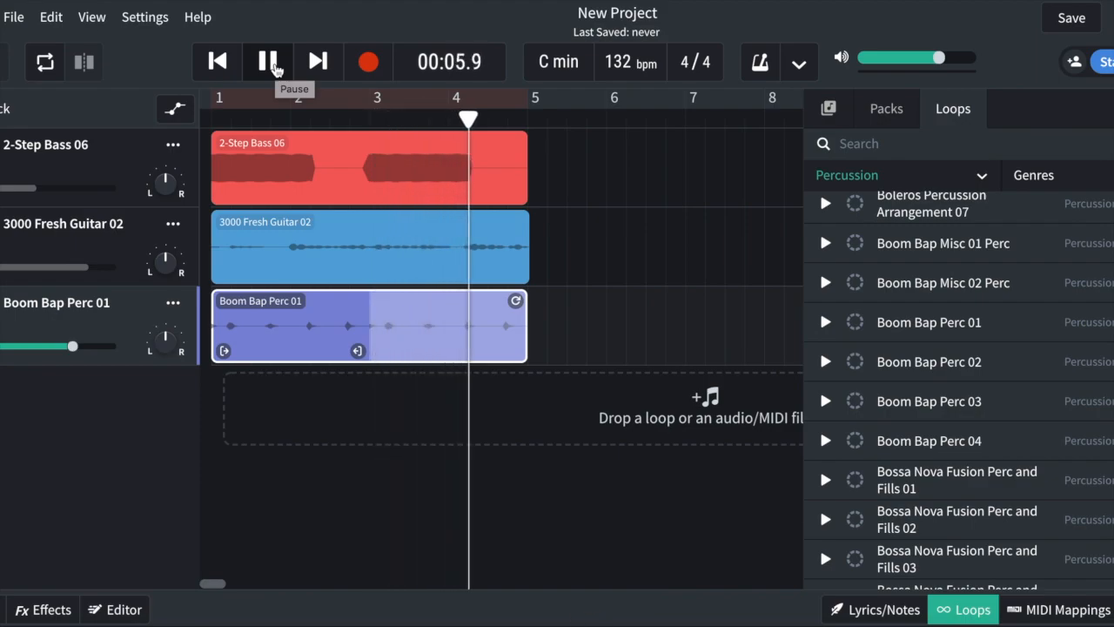
click(271, 63)
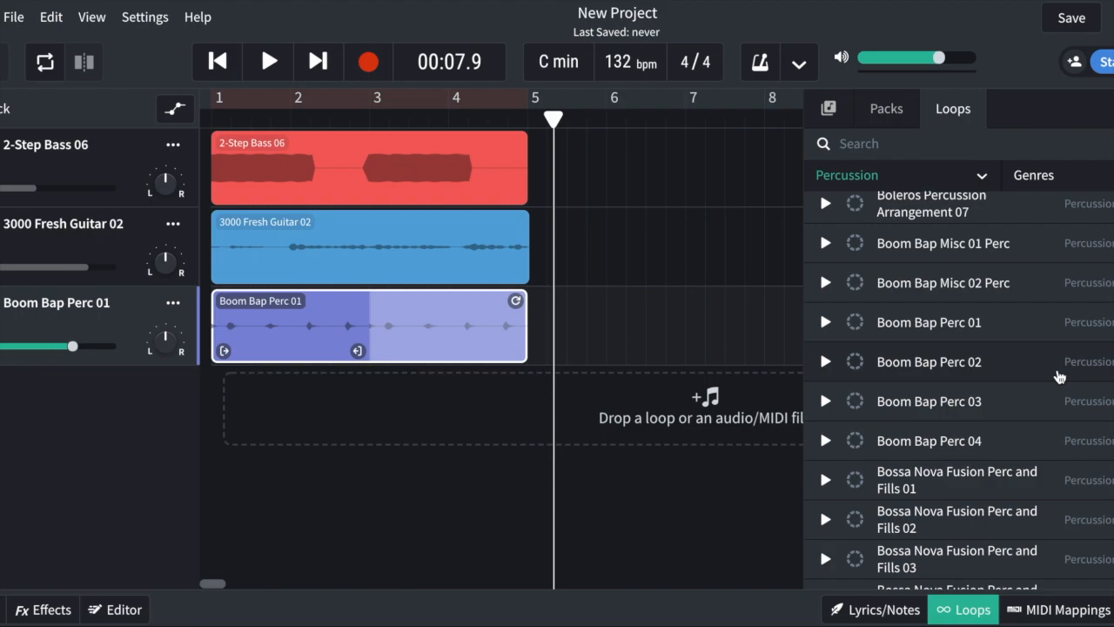
- Filter the loops by the Keyboard instrument, browse the list and preview Brass & Sax
scroll(1003, 328, down, 2)
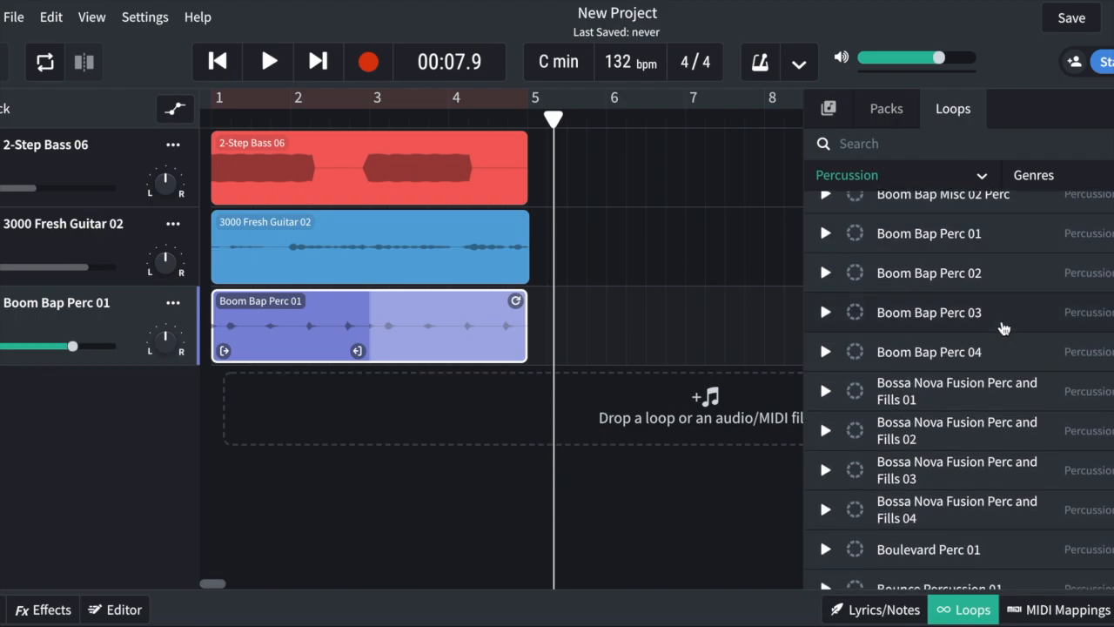
click(907, 182)
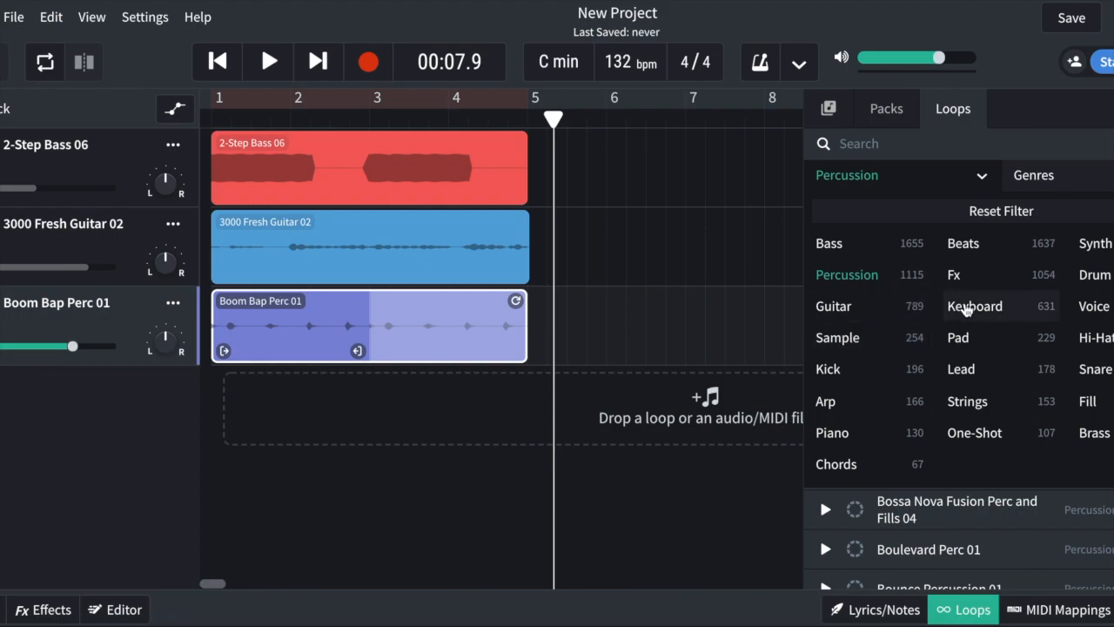
click(968, 307)
scroll(947, 288, down, 5)
scroll(946, 288, down, 8)
scroll(930, 318, down, 2)
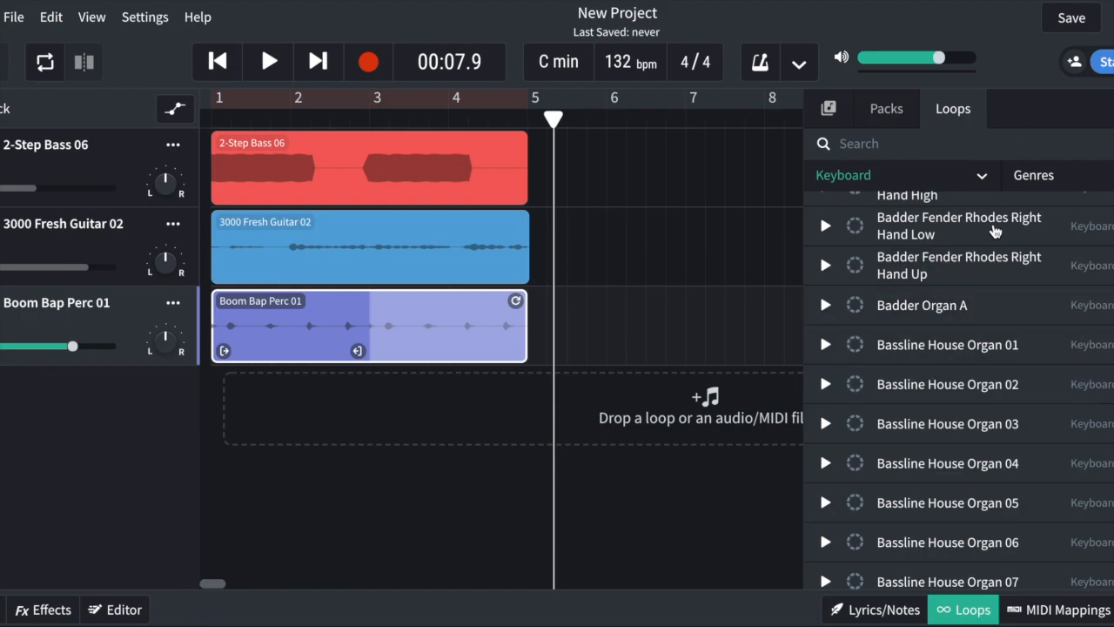
scroll(961, 357, down, 5)
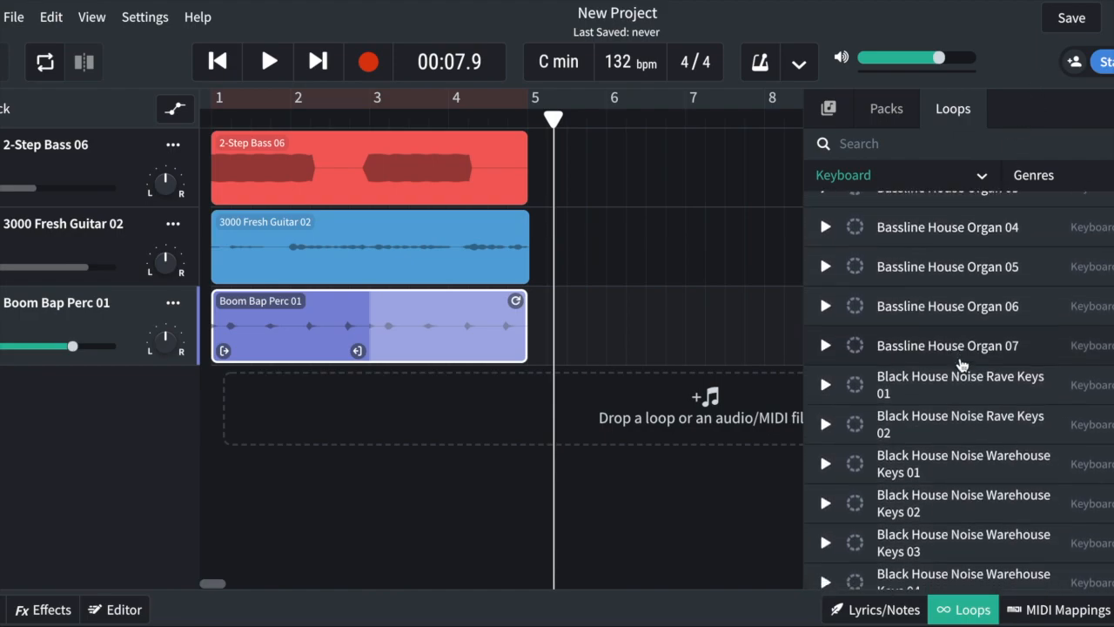
scroll(962, 364, down, 5)
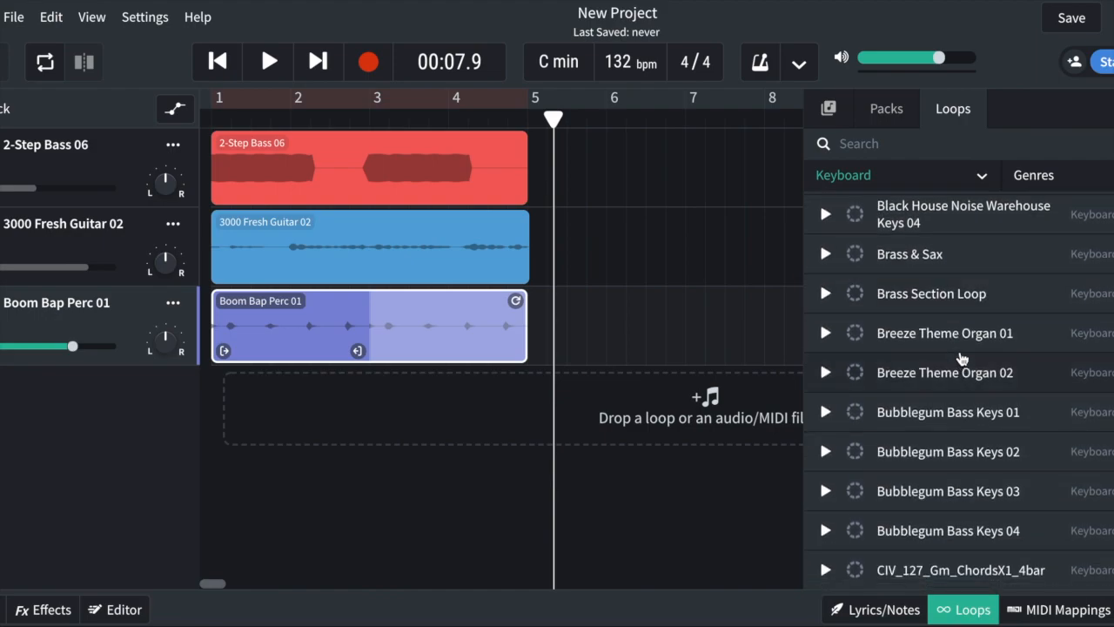
scroll(960, 359, up, 1)
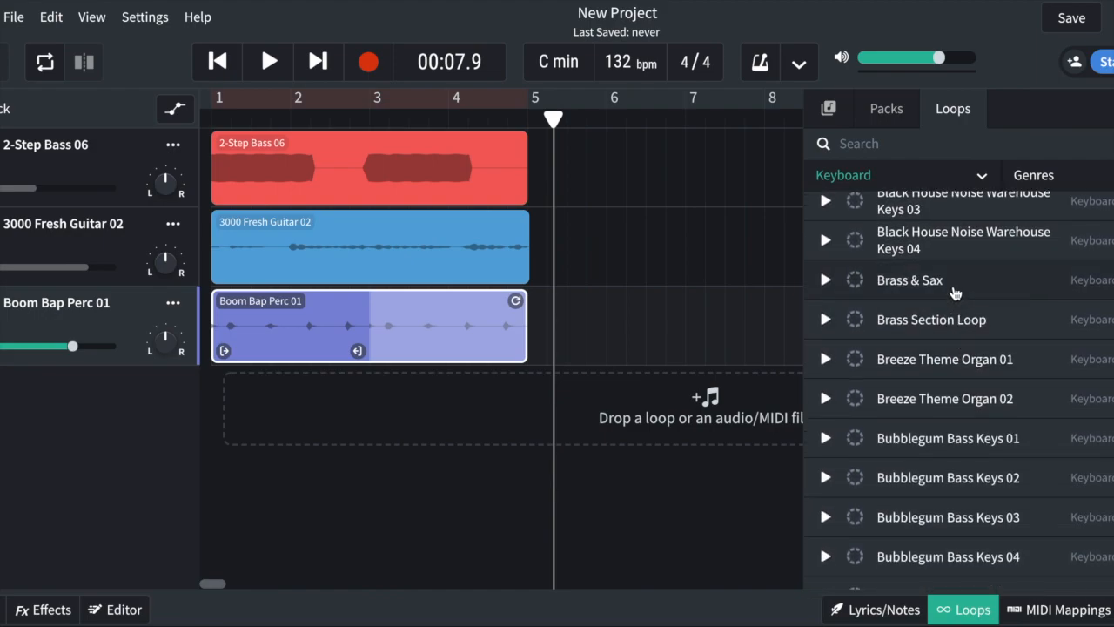
click(955, 293)
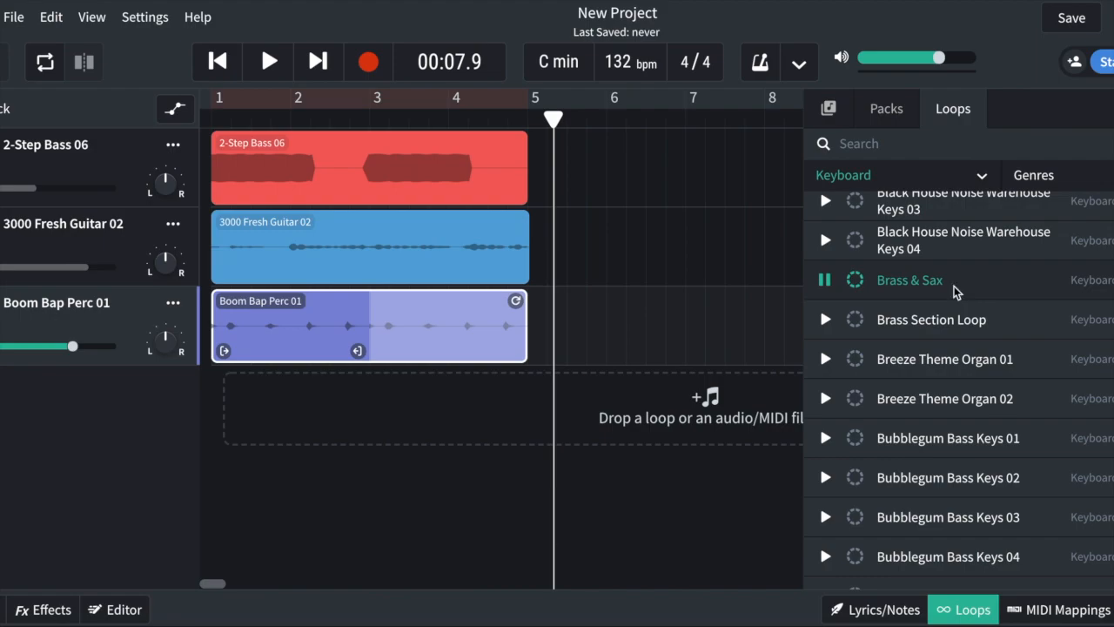
click(825, 283)
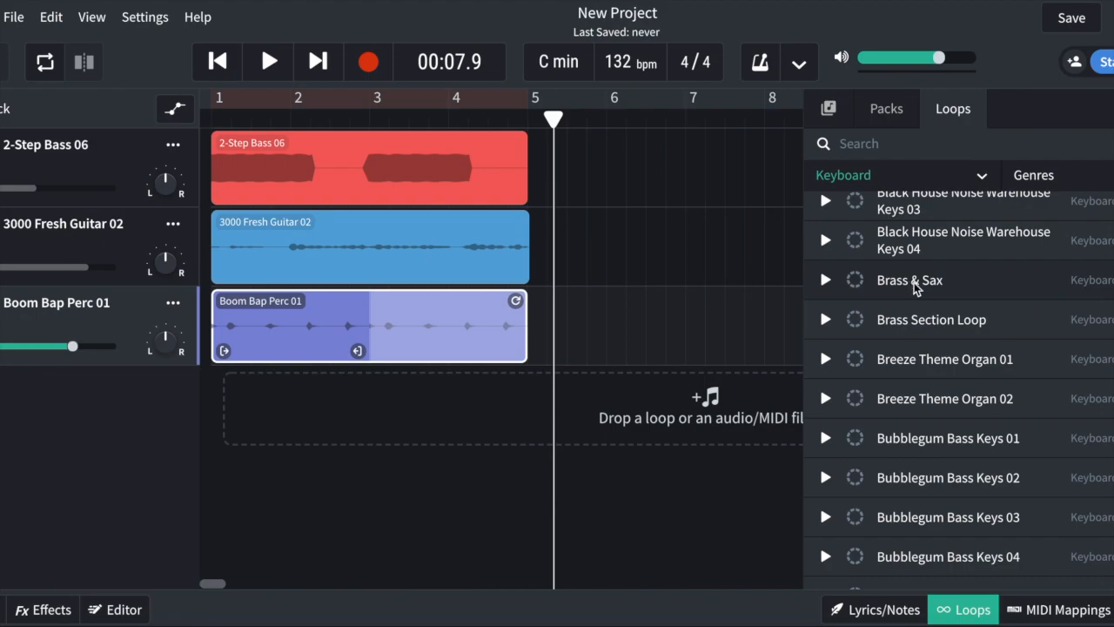
- Add the Brass & Sax loop on a fourth track at bar 1, lower its volume and play the mix from the beginning
drag(909, 285, 283, 401)
drag(72, 424, 49, 430)
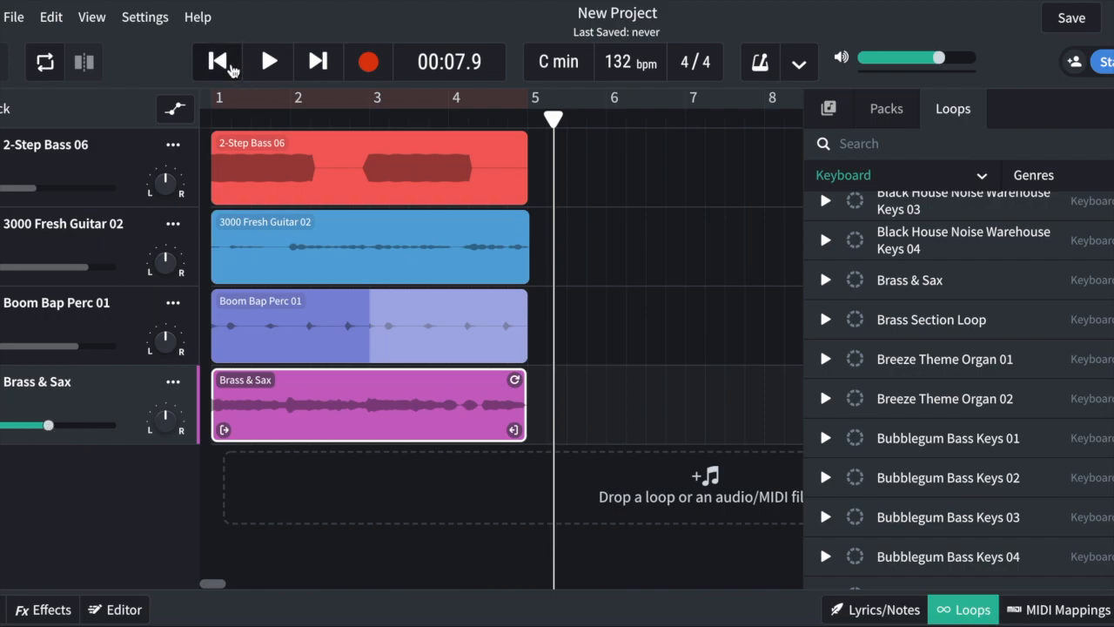
click(218, 62)
click(270, 63)
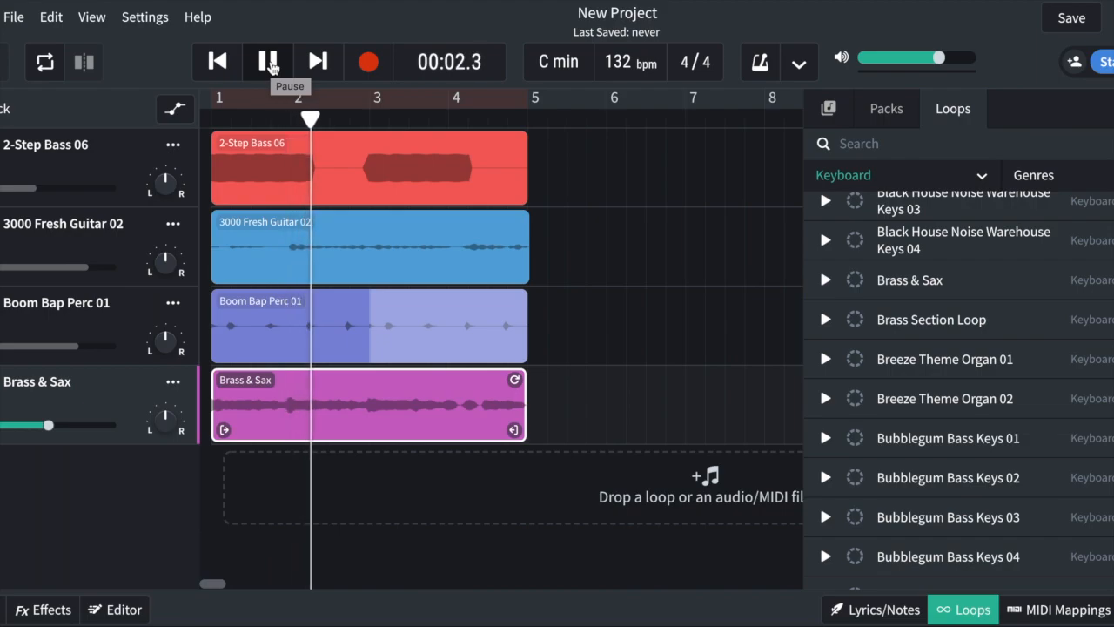
click(269, 63)
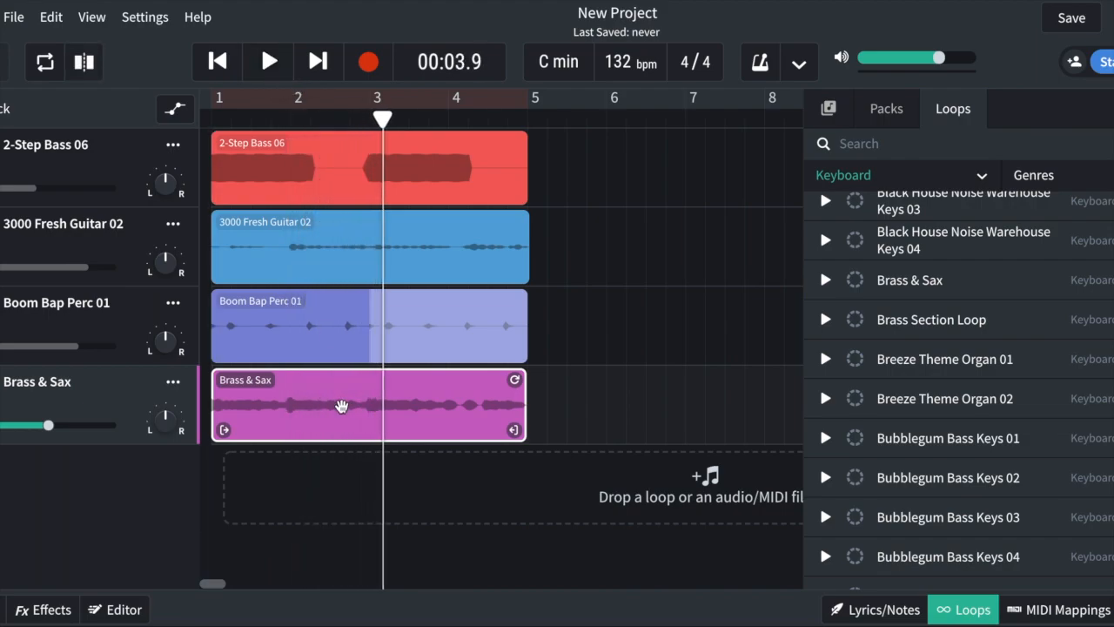
- Delete the Brass & Sax clip and place the same loop back on its track at bar 1
key(Delete)
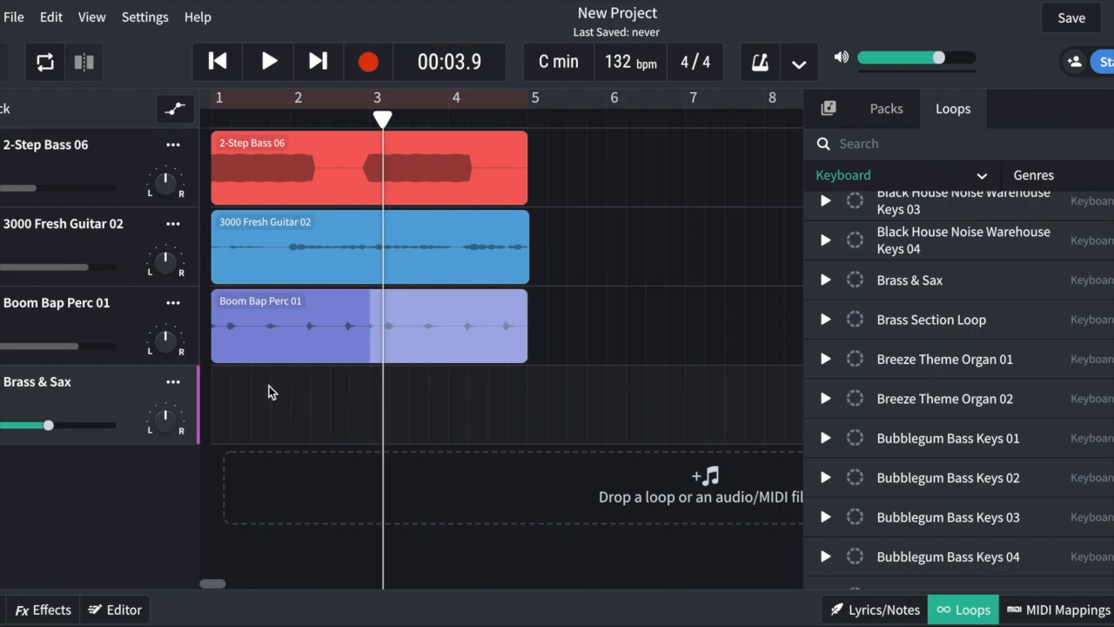
drag(892, 281, 218, 423)
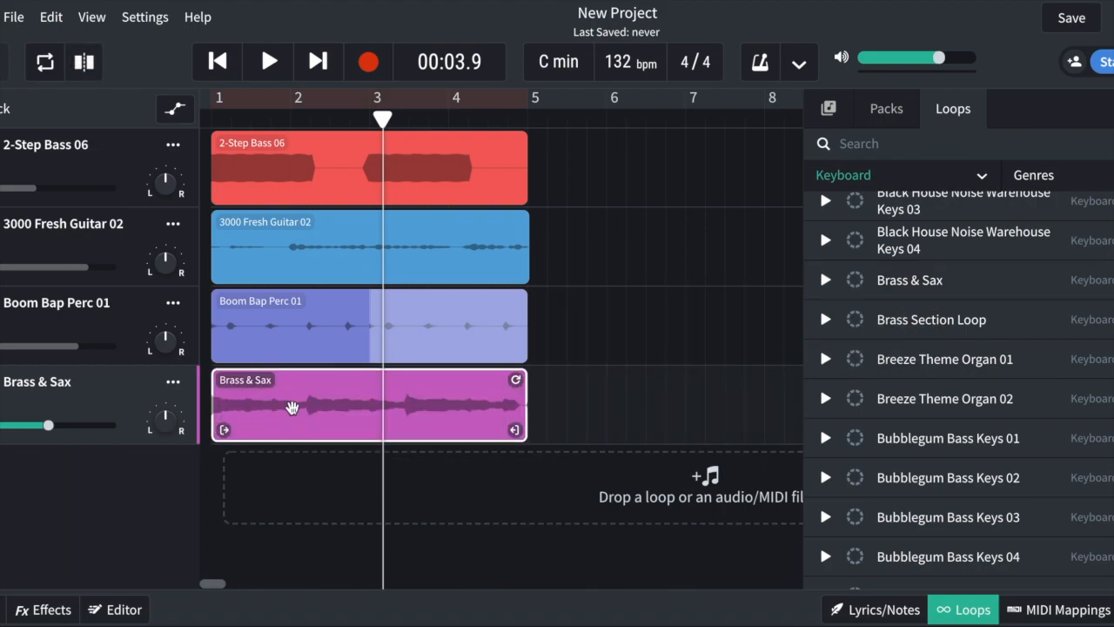
click(371, 341)
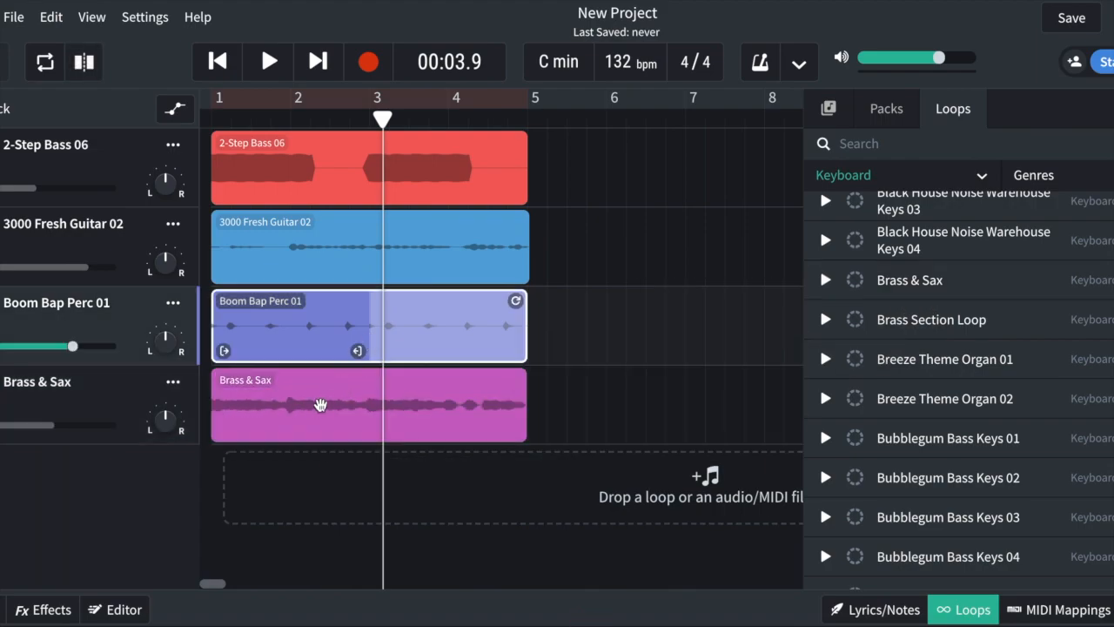
click(321, 404)
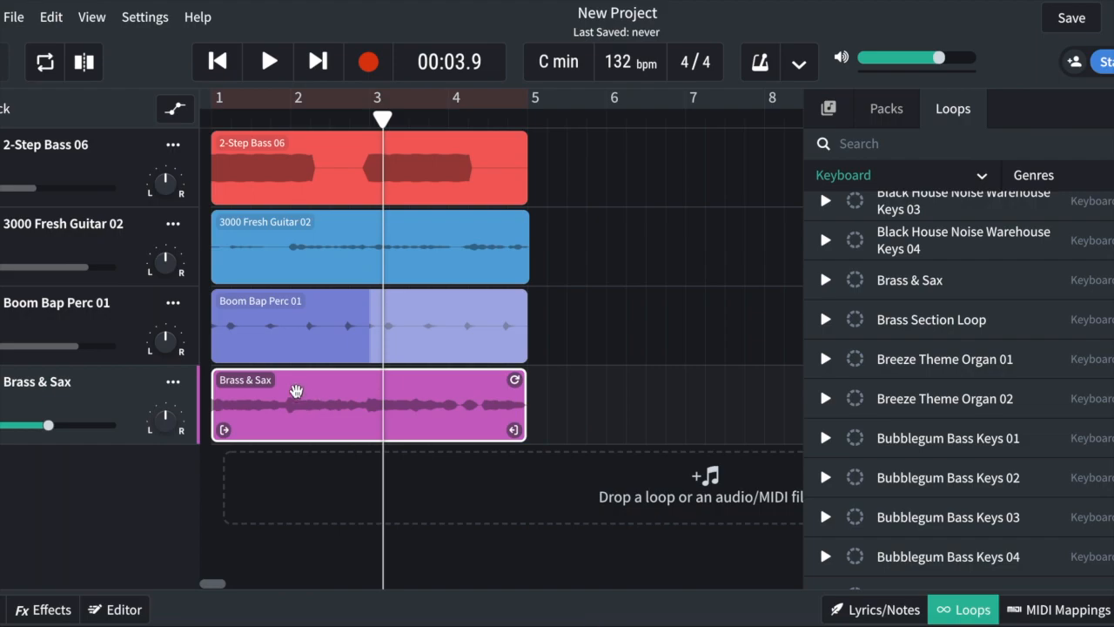
- Select the Brass & Sax clip on the fourth track and delete it, keeping the track
click(277, 324)
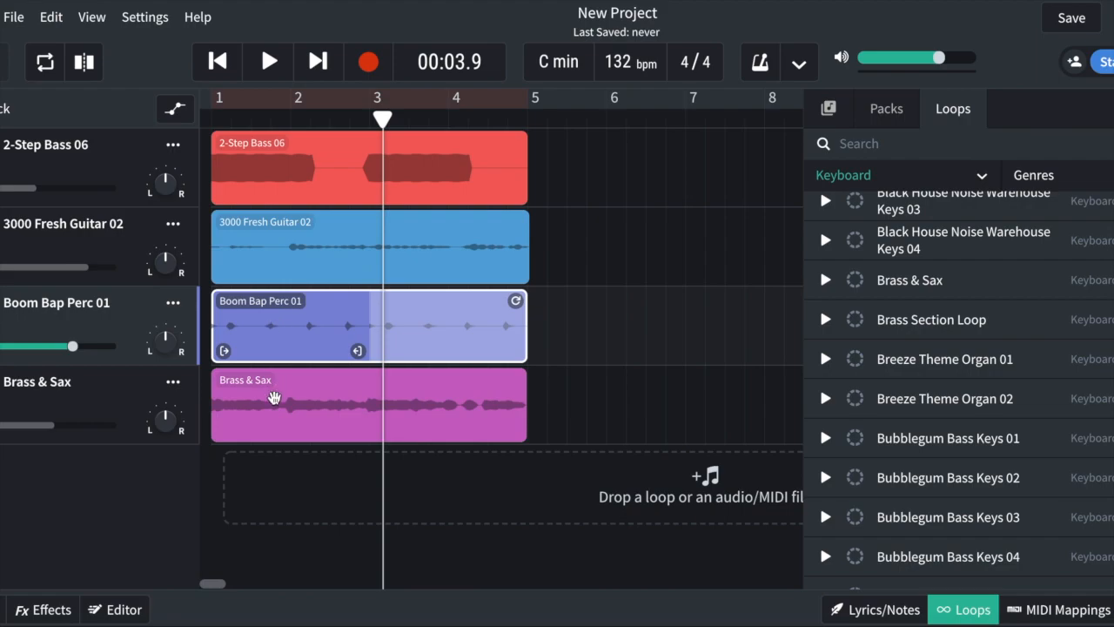
click(273, 398)
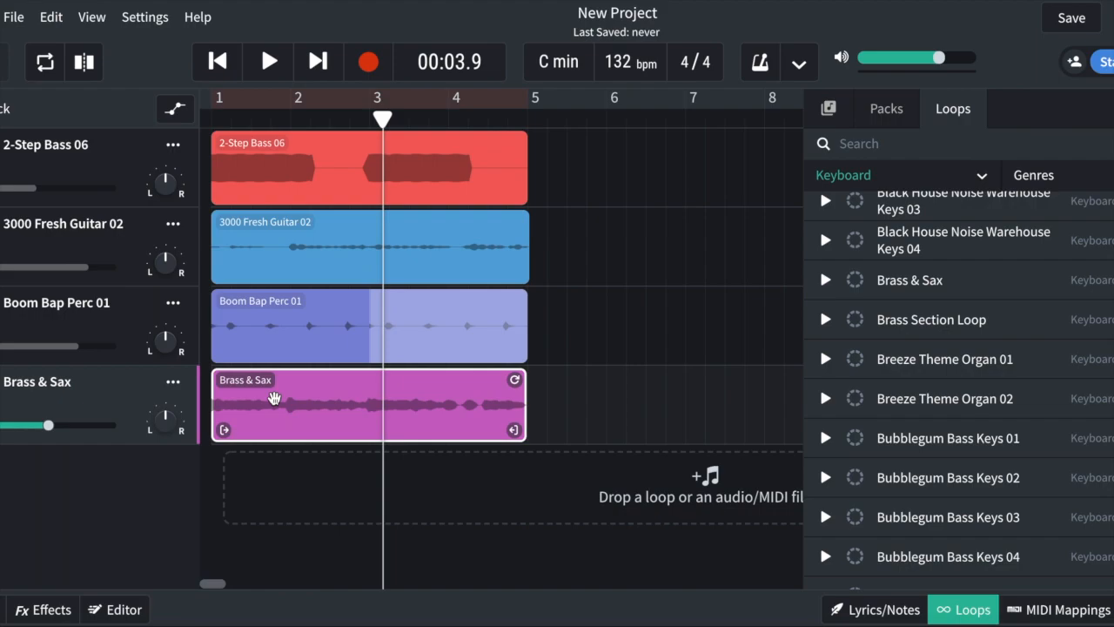
key(Delete)
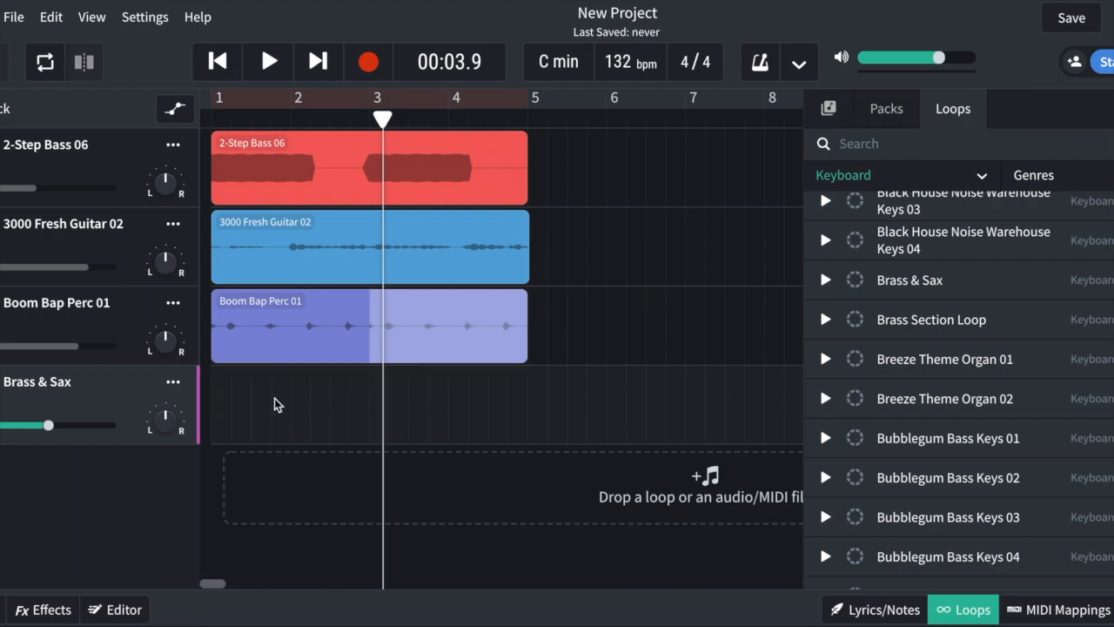
- Preview the Bubblegum Bass Keys 01 loop and place it at bar 1 on the empty fourth track
click(920, 443)
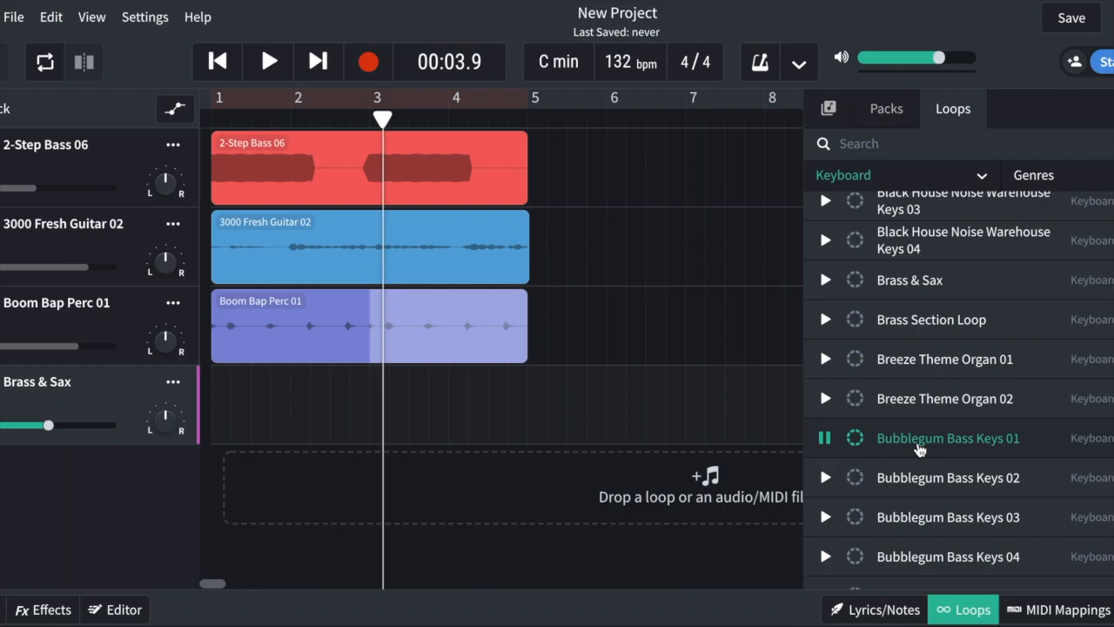
click(824, 437)
drag(936, 439, 218, 396)
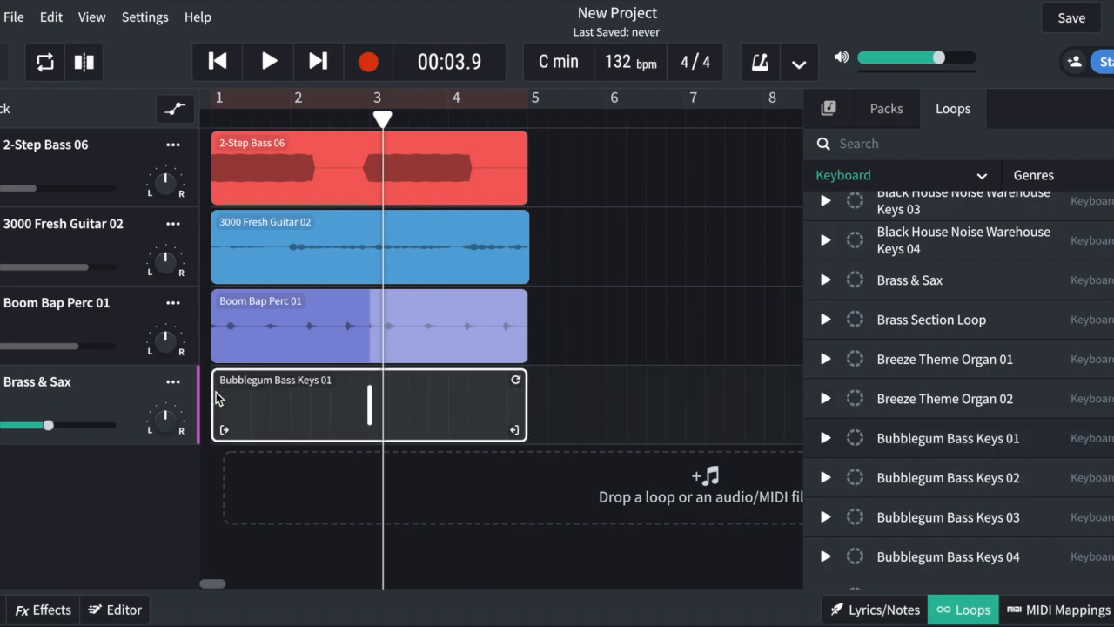
- Lower the fourth track's volume slightly, play all four tracks from the beginning and return the playhead to the start
drag(49, 426, 39, 430)
click(212, 76)
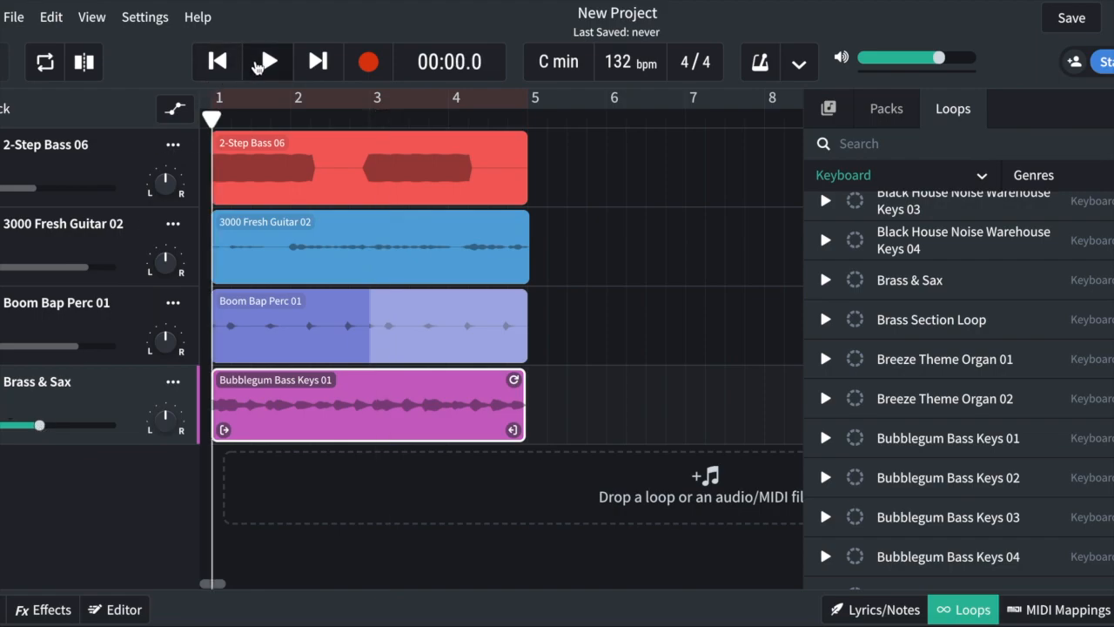
click(258, 63)
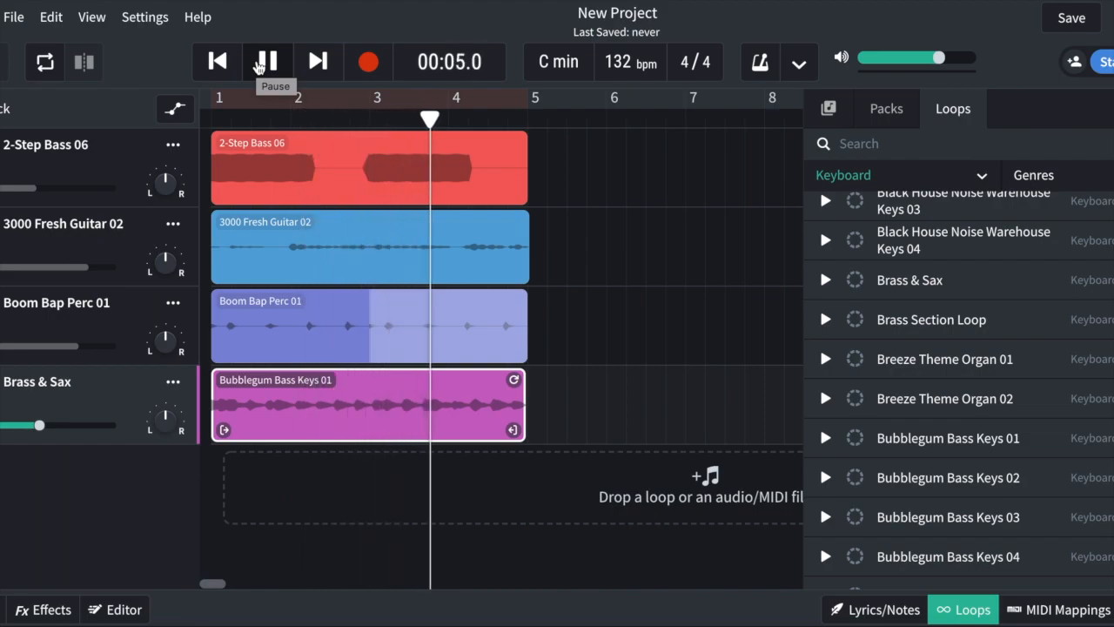
click(259, 65)
click(219, 68)
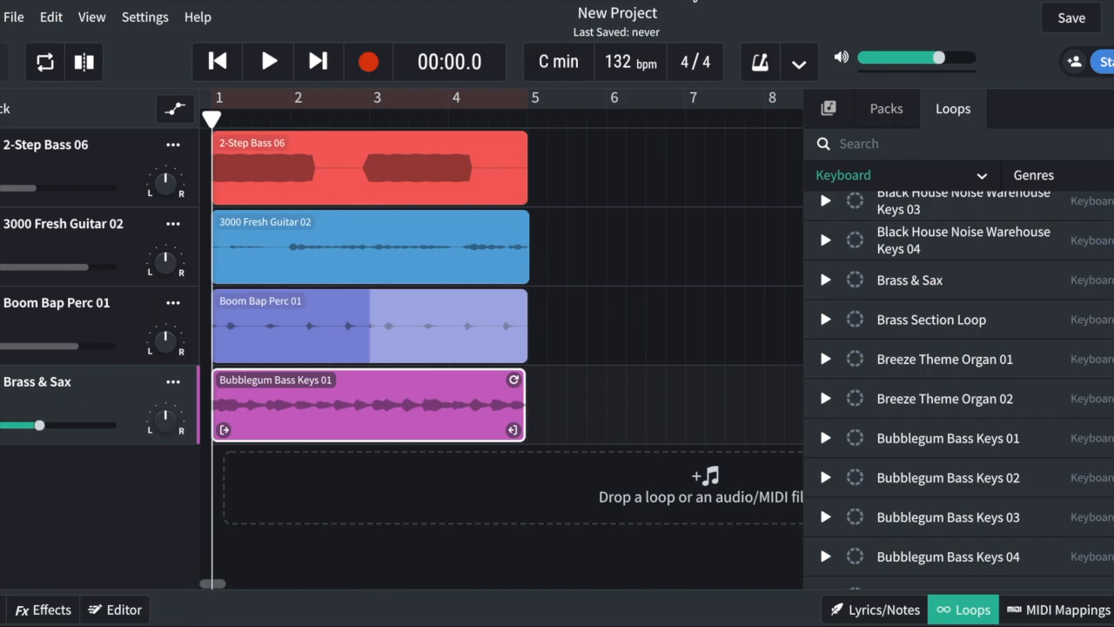
- Rename the project with the teacher's title and name followed by "Example" and save it
click(605, 11)
key(BackSpace)
key(BackSpace)
key(BackSpace)
key(BackSpace)
key(BackSpace)
key(BackSpace)
key(BackSpace)
key(BackSpace)
key(BackSpace)
key(BackSpace)
key(BackSpace)
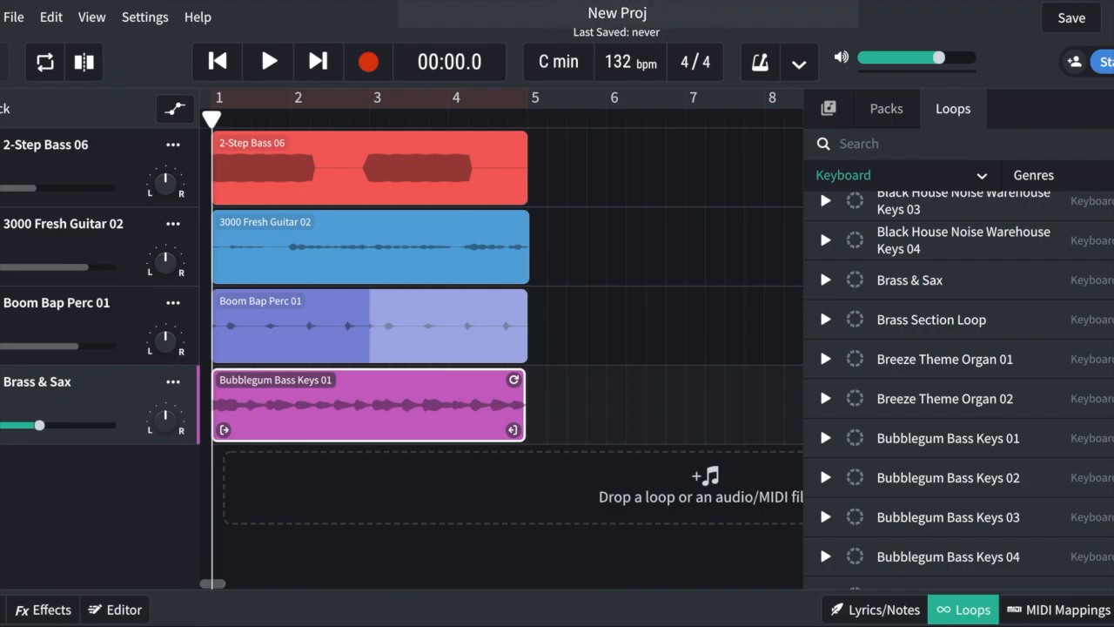
text(Mr. Van Dzura Exam)
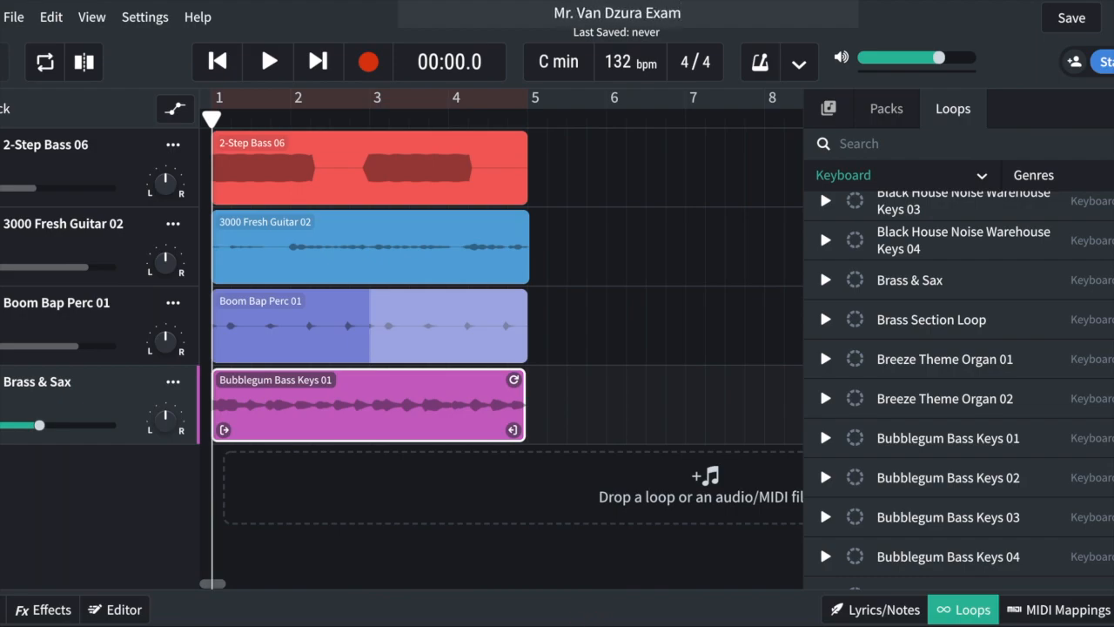
text(ple)
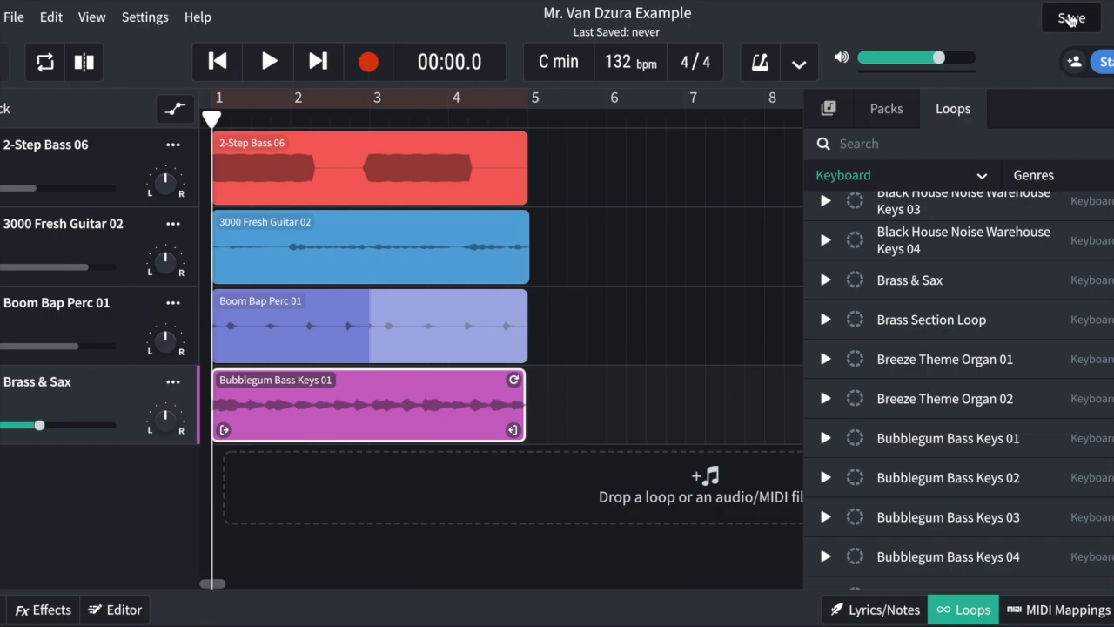
click(1071, 19)
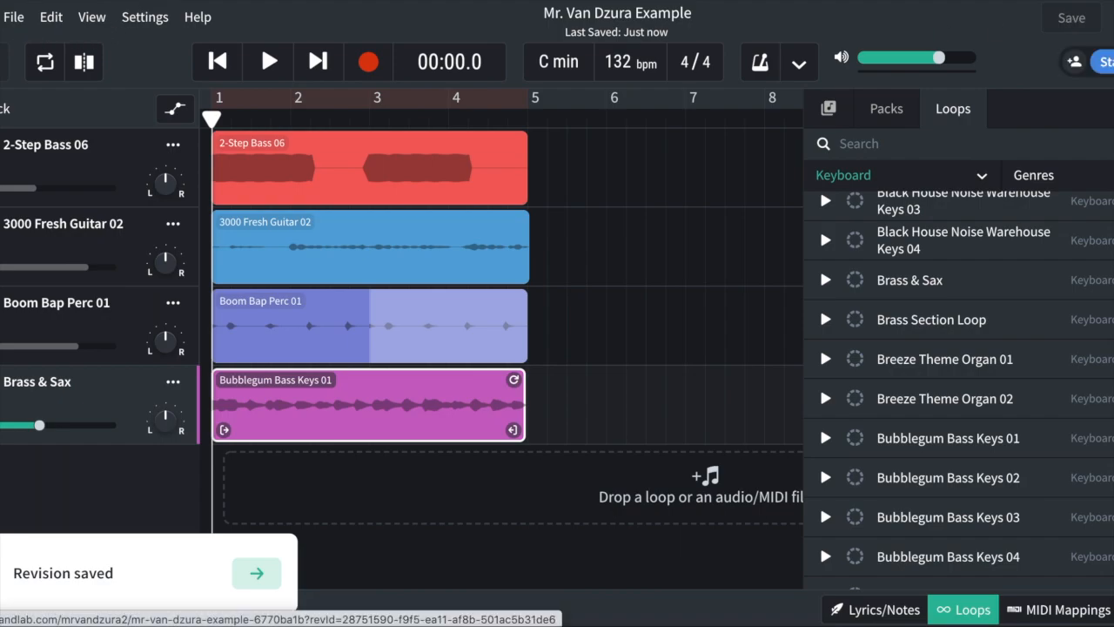
- Open the saved revision's page and copy its private share link
click(256, 573)
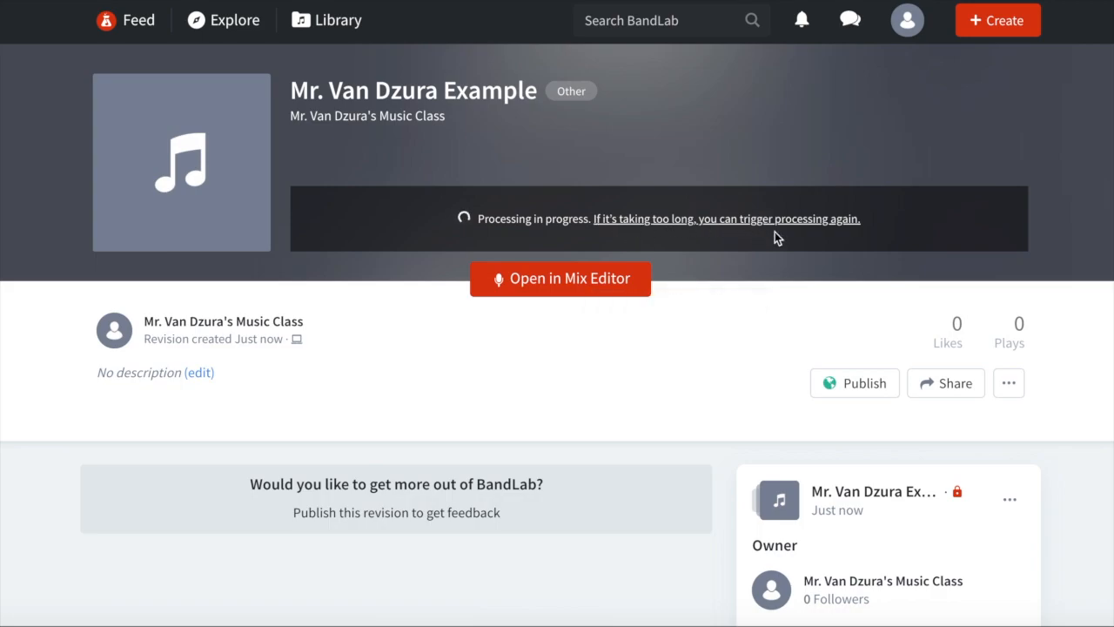
click(939, 385)
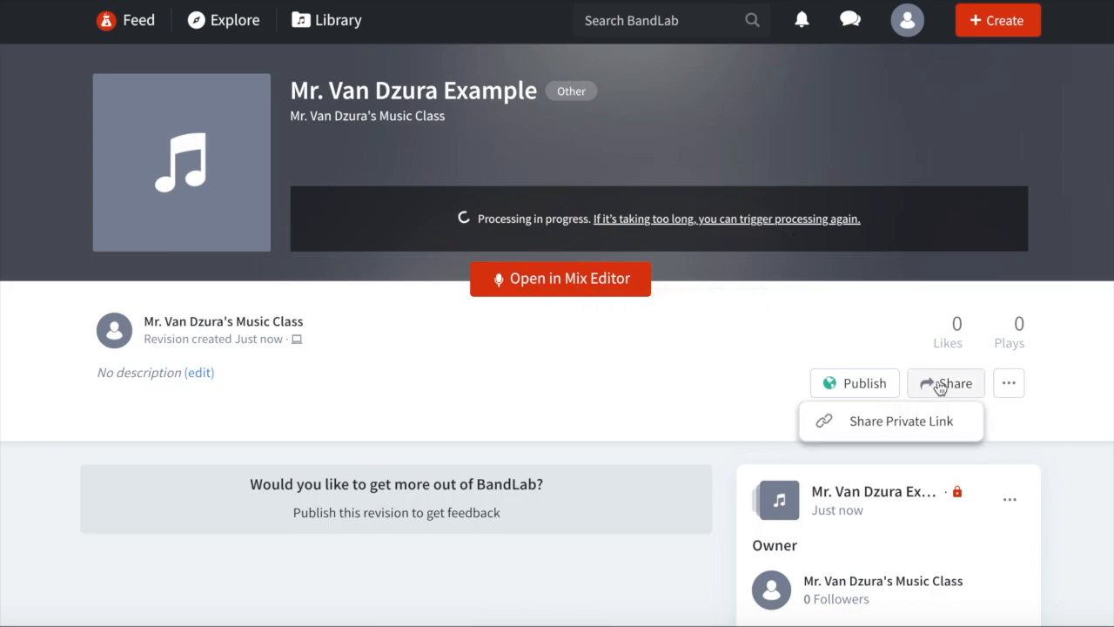
click(907, 422)
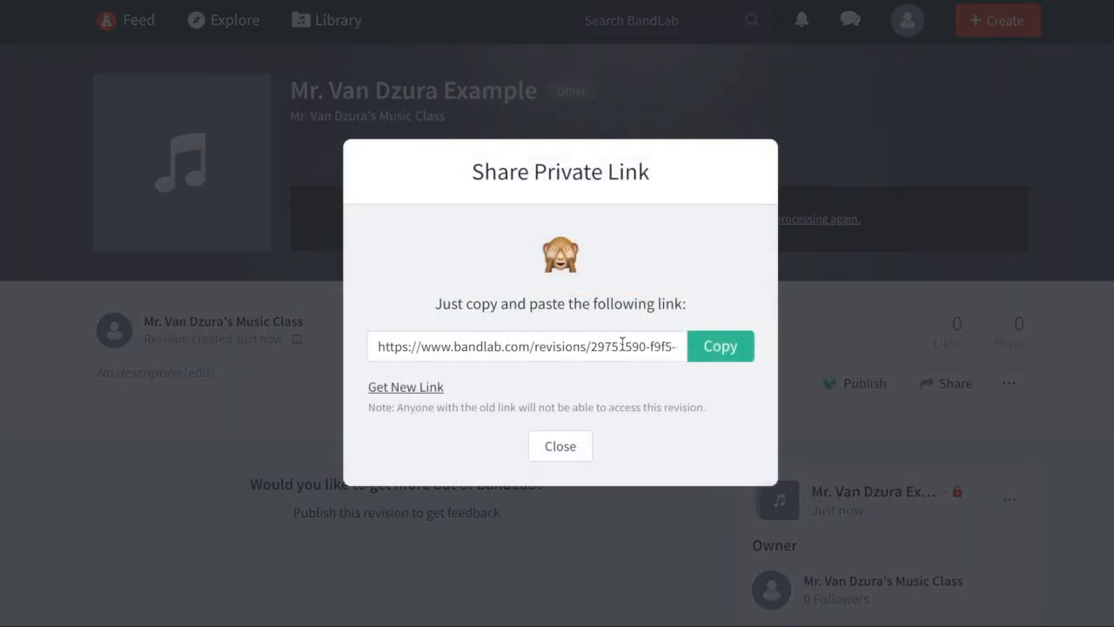
click(735, 348)
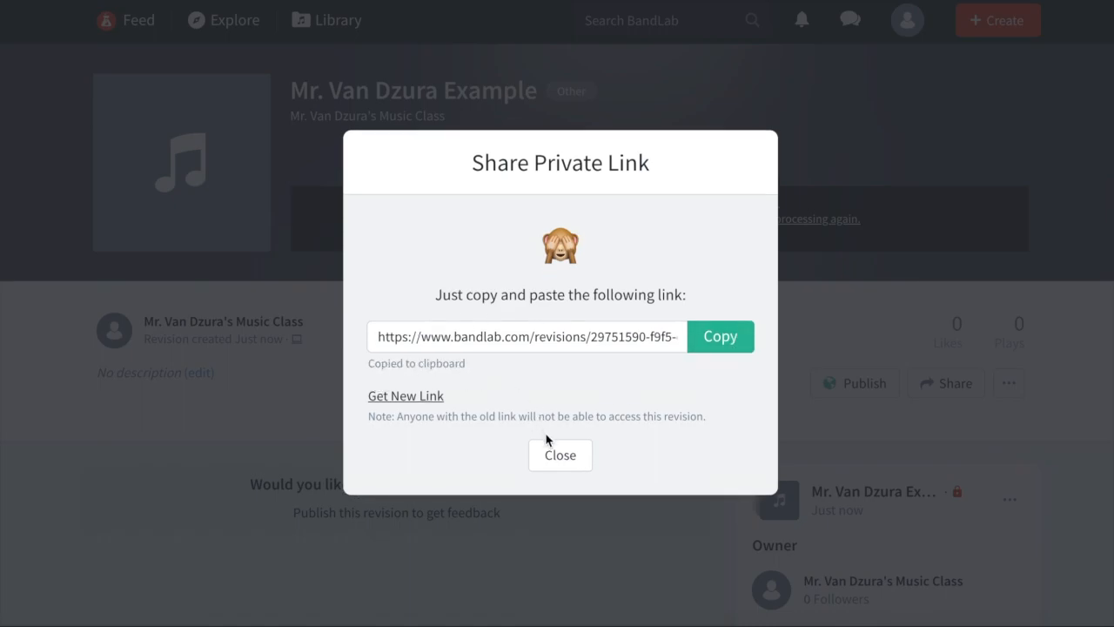
click(555, 456)
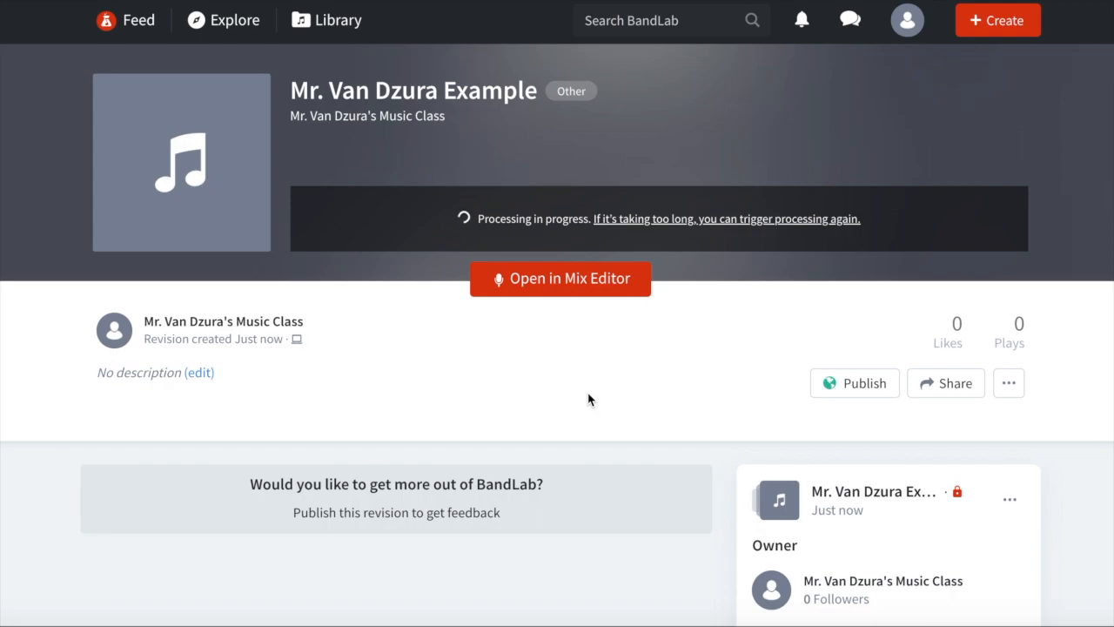
- Show the revision's private share link once more and close the dialog
click(946, 388)
click(913, 426)
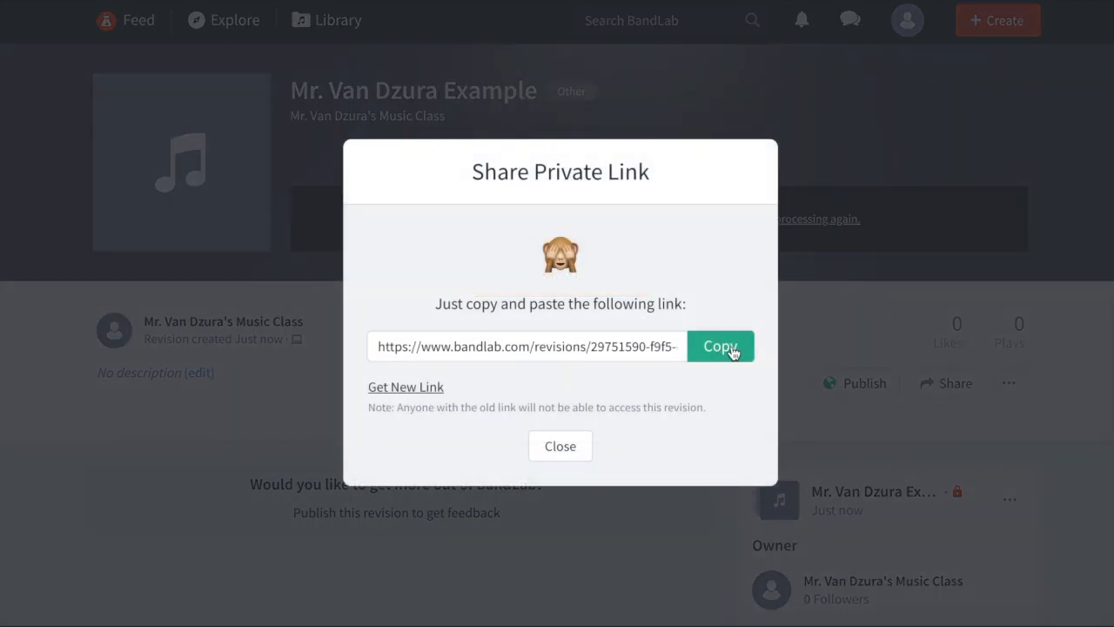
click(572, 447)
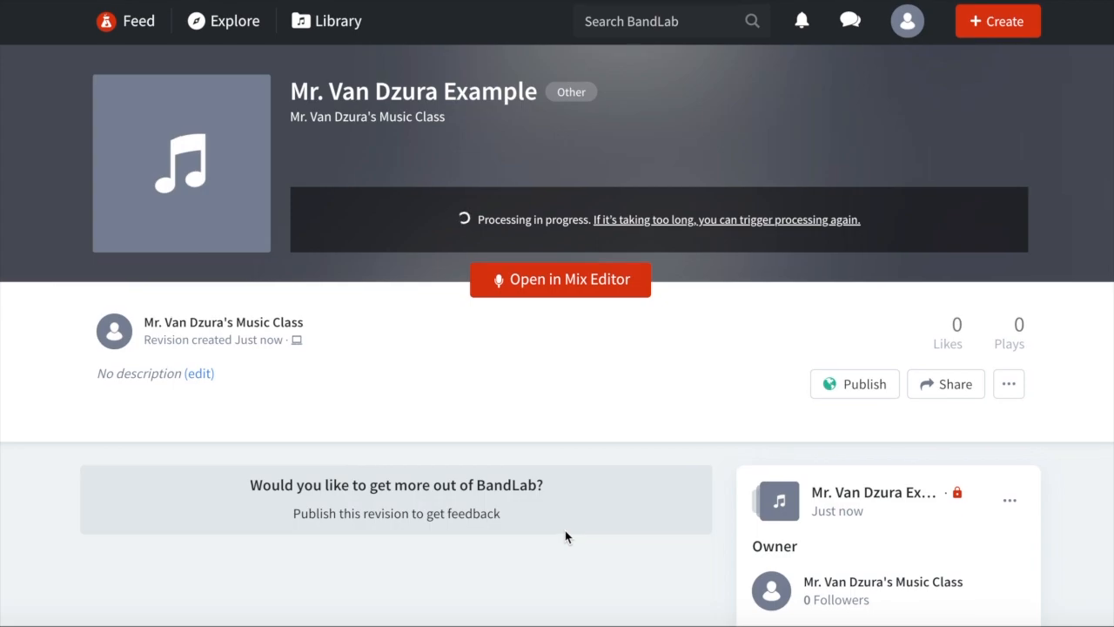